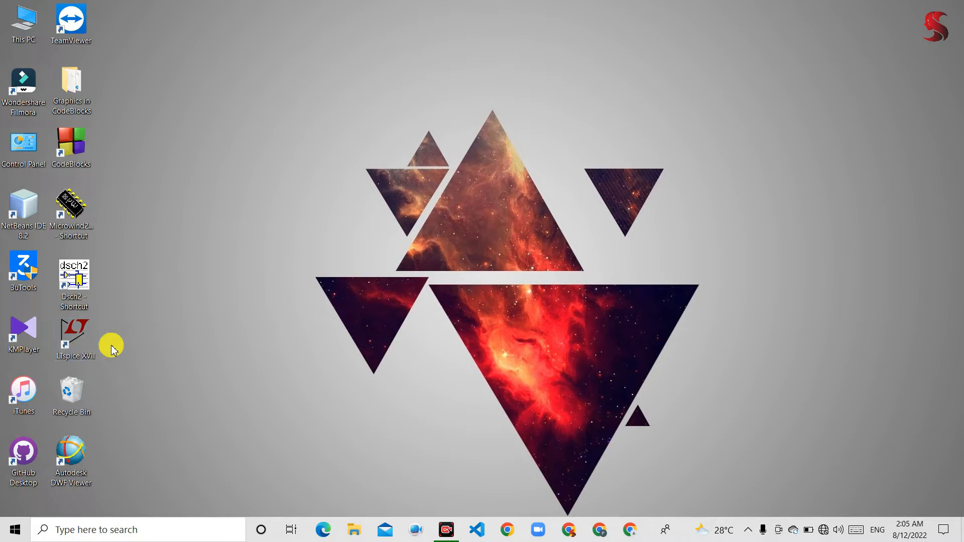
Open LTspice XVII and start a new schematic.
double_click(76, 340)
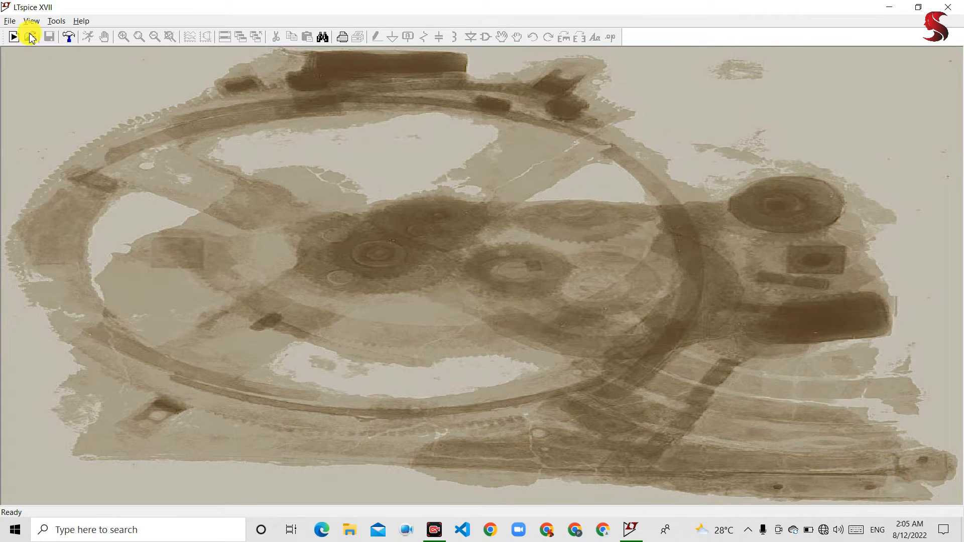
click(9, 22)
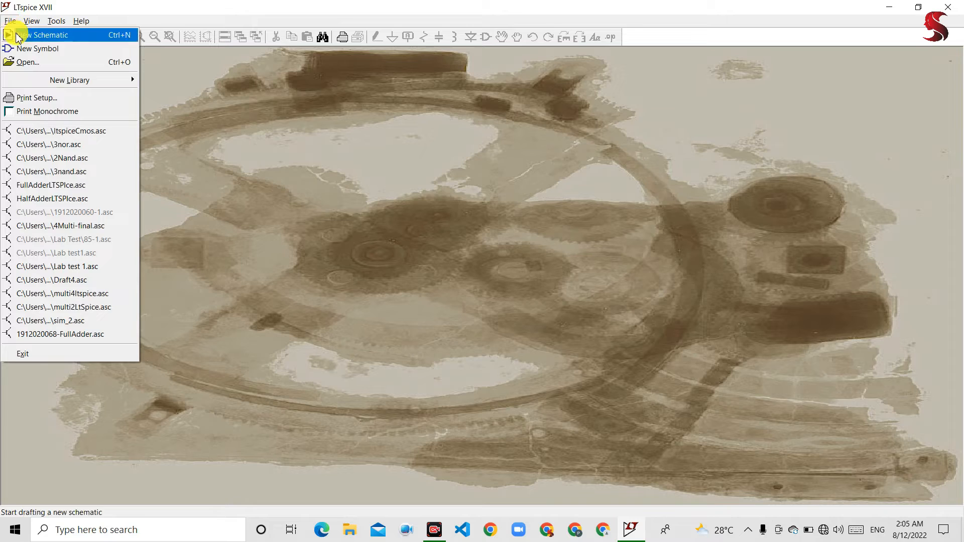
click(23, 30)
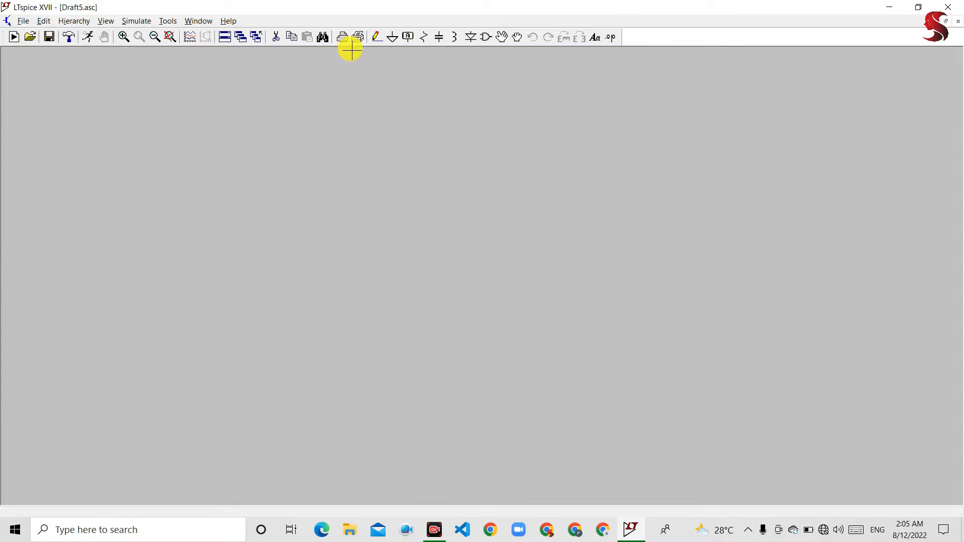
Place one PMOS transistor in the empty schematic, rotated 180° and mirrored so its gate faces left.
click(487, 38)
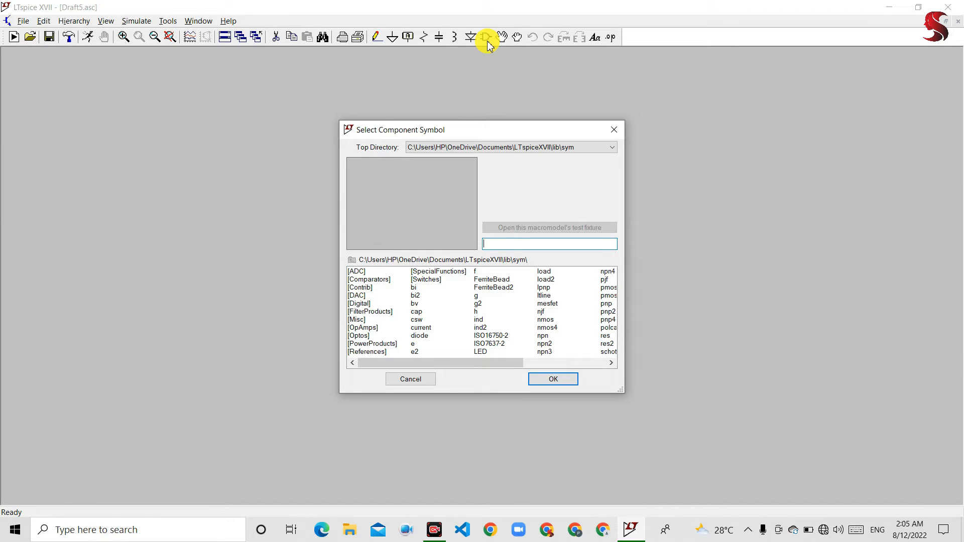
text(pmos)
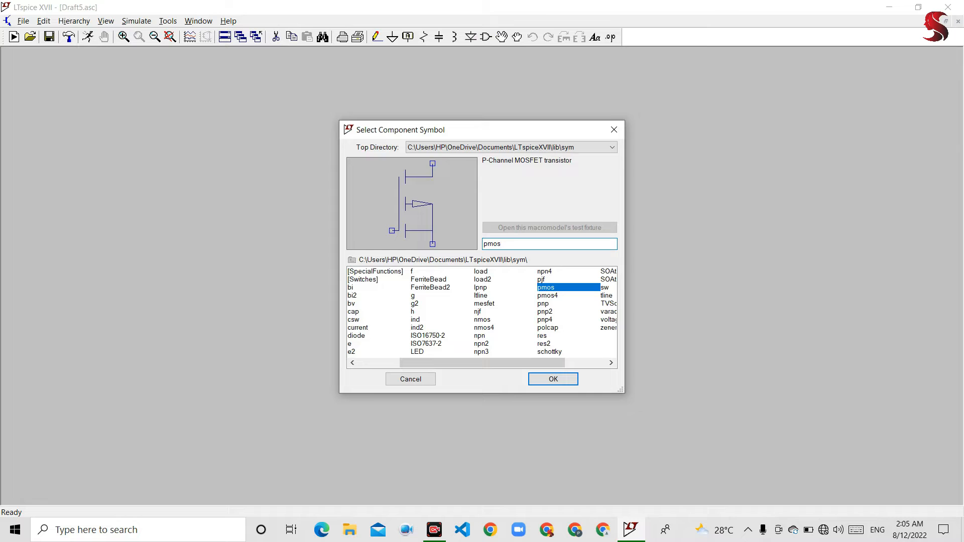
click(576, 380)
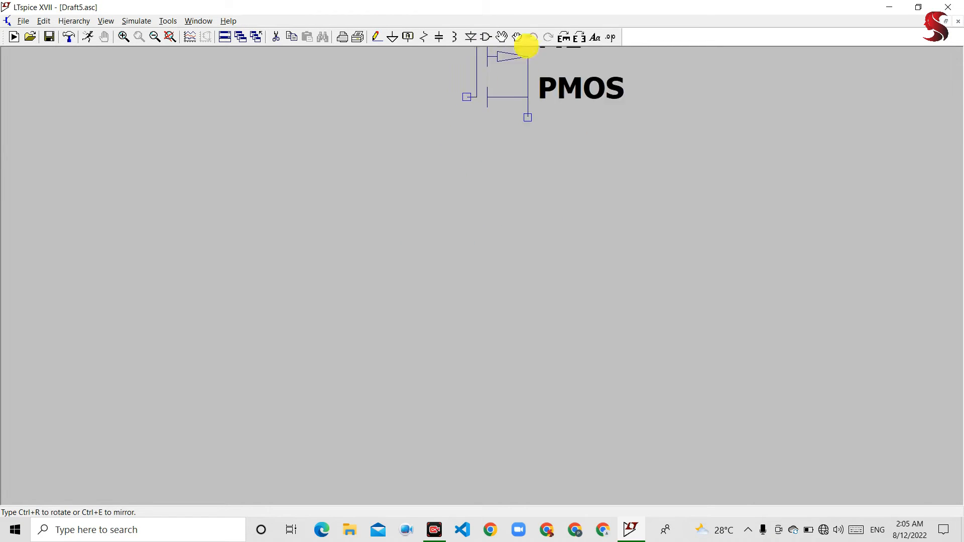
click(564, 40)
click(564, 40)
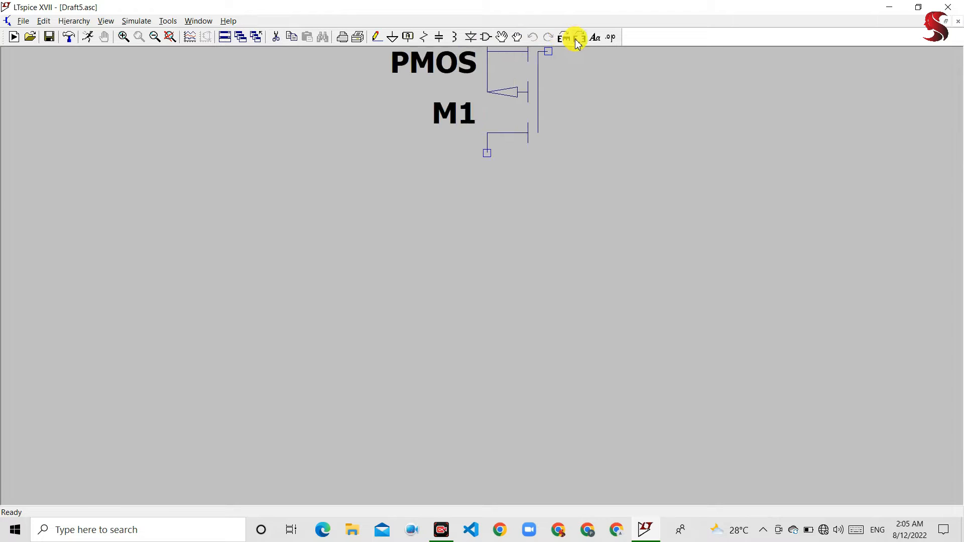
click(579, 40)
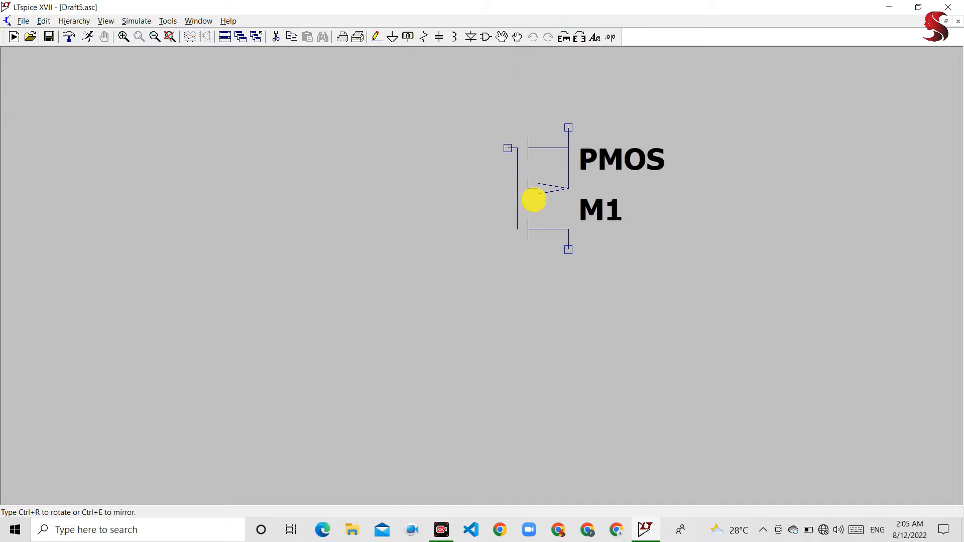
click(534, 203)
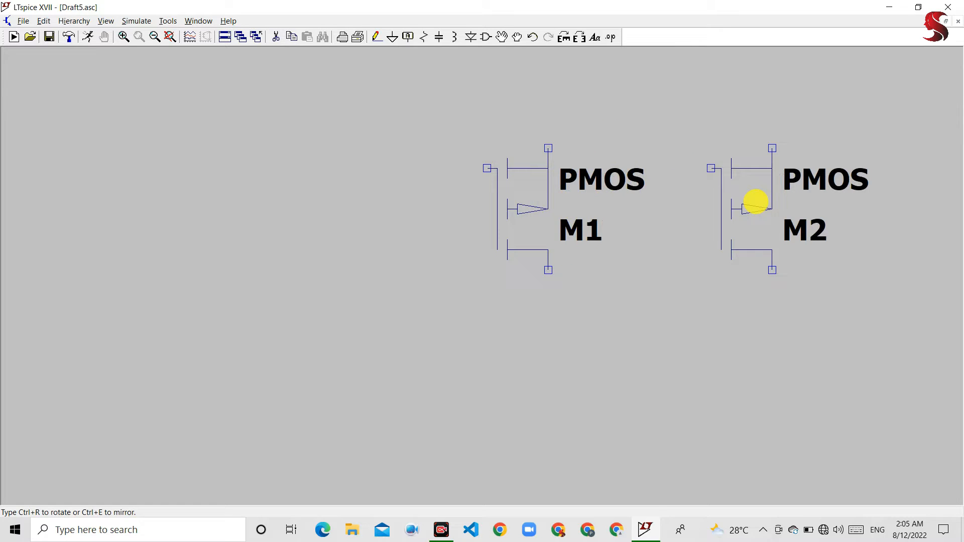
key(Escape)
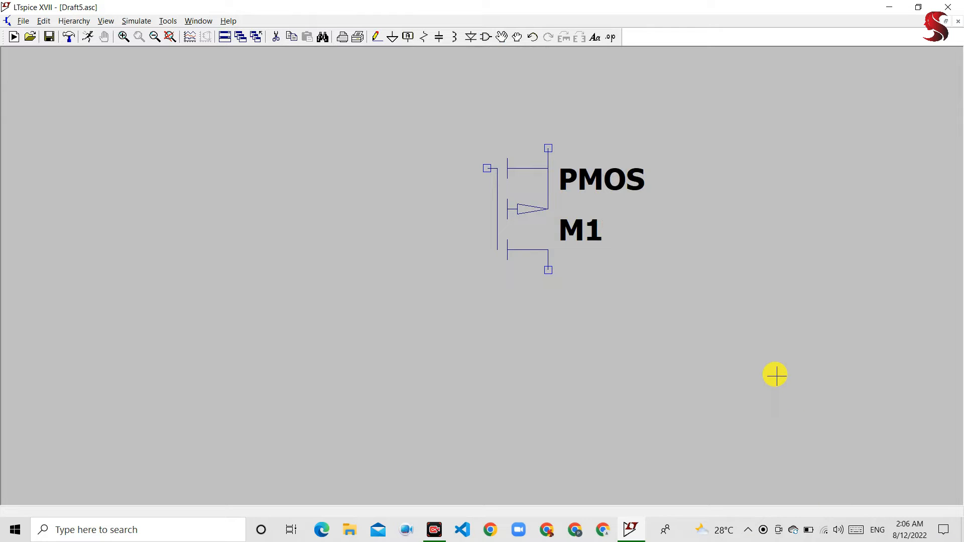
Place one NMOS transistor directly below the PMOS, vertically aligned with it and with a gap between them.
click(483, 38)
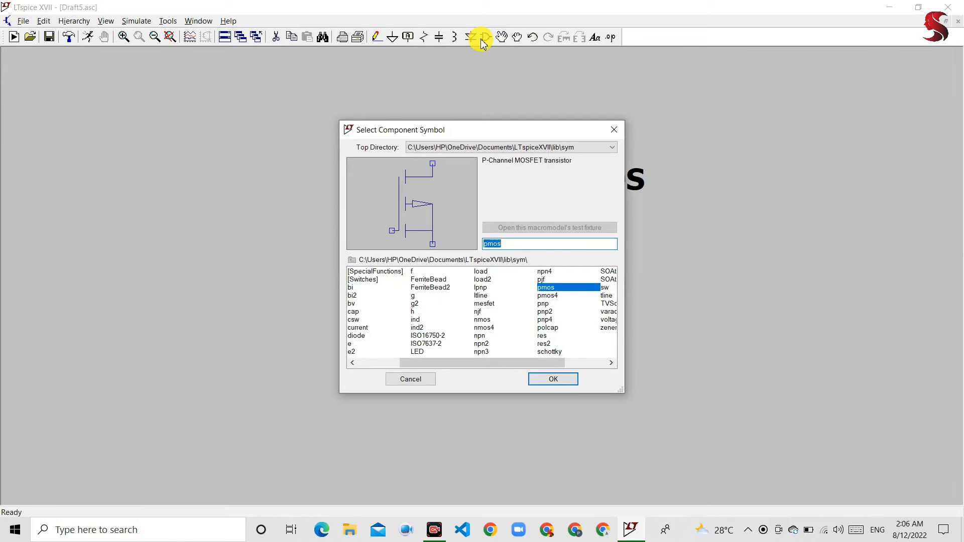
text(nm)
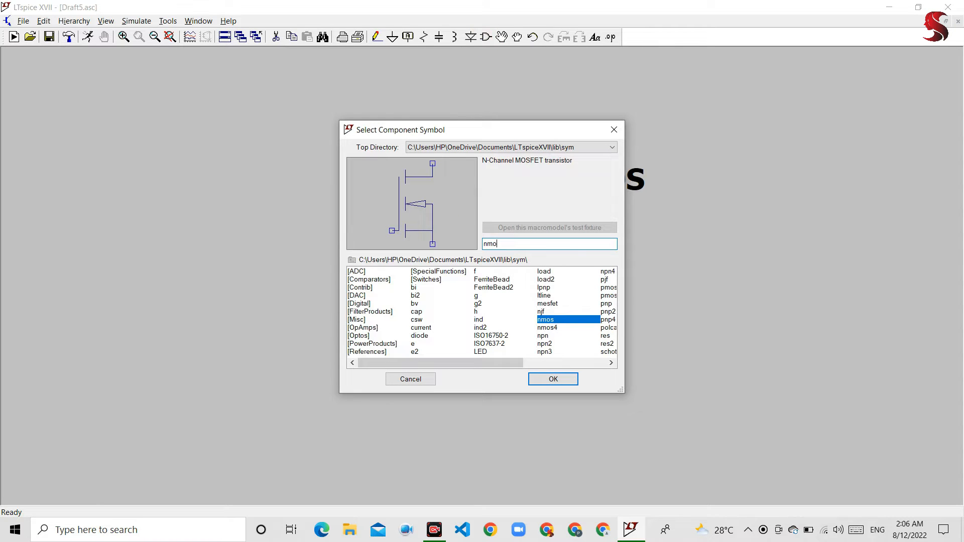
text(os)
click(552, 380)
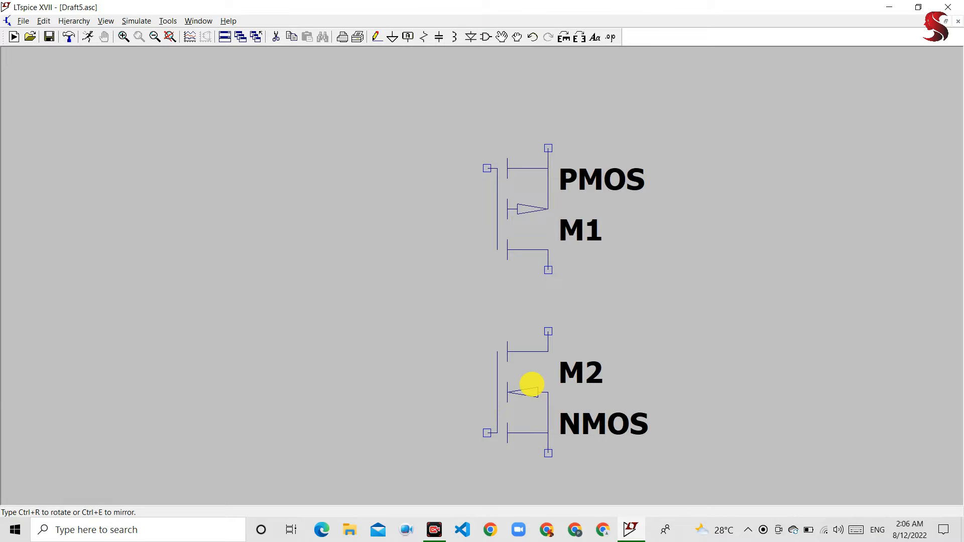
click(532, 384)
key(Escape)
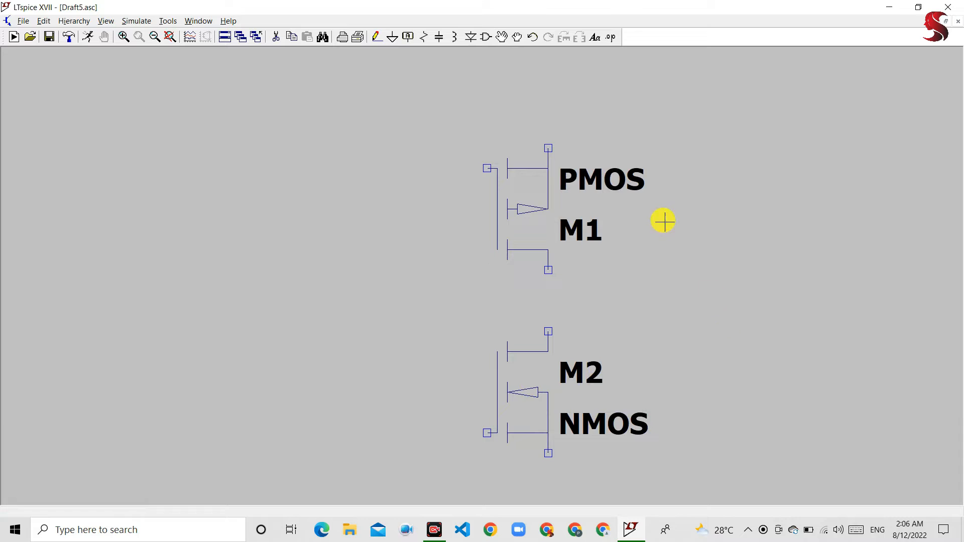
Place two voltage sources, one to the left of the transistors and one above and to the right of the PMOS.
click(485, 38)
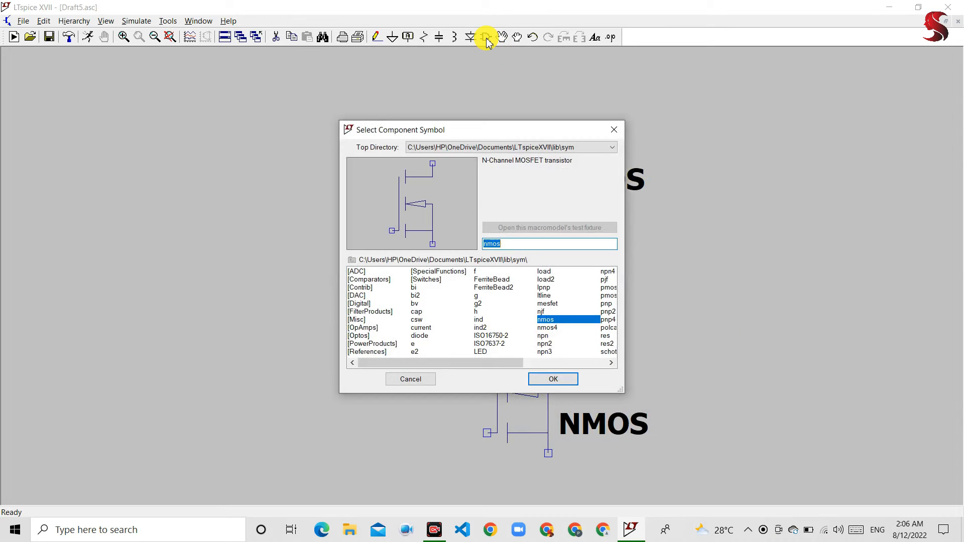
text(vol)
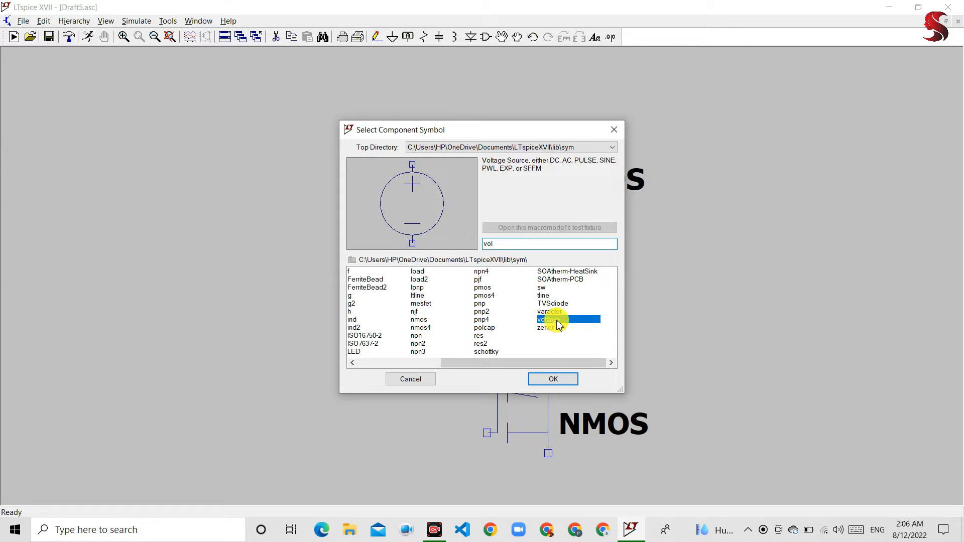
click(553, 380)
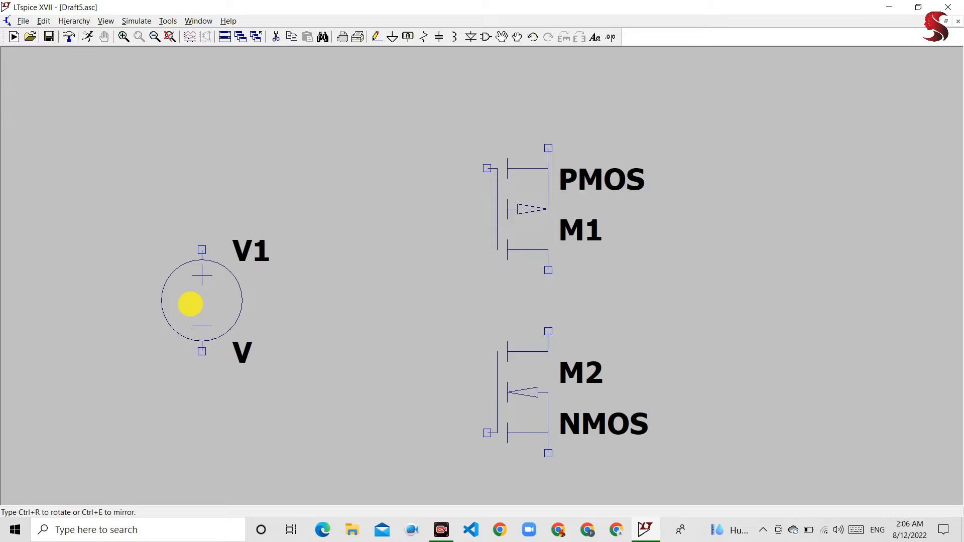
click(181, 360)
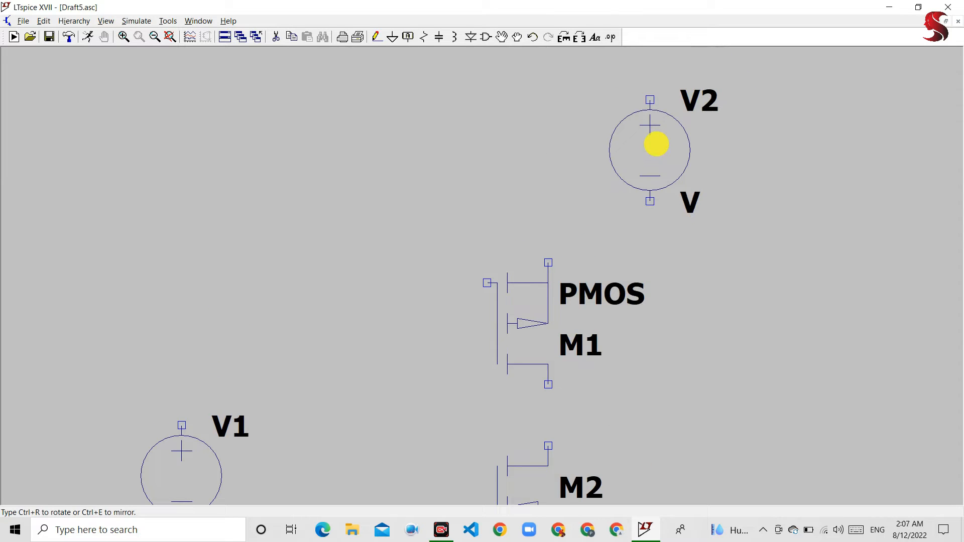
click(657, 144)
key(Escape)
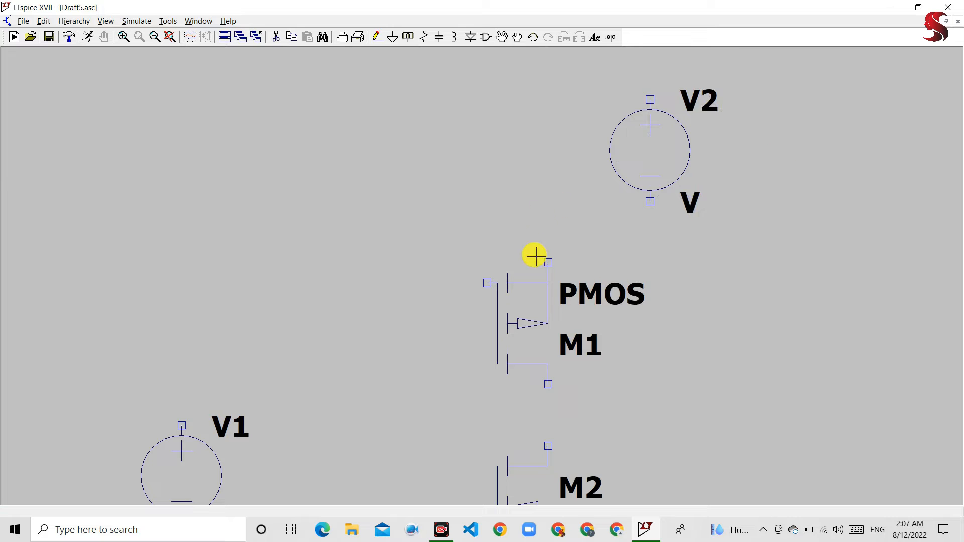
scroll(425, 403, down, 2)
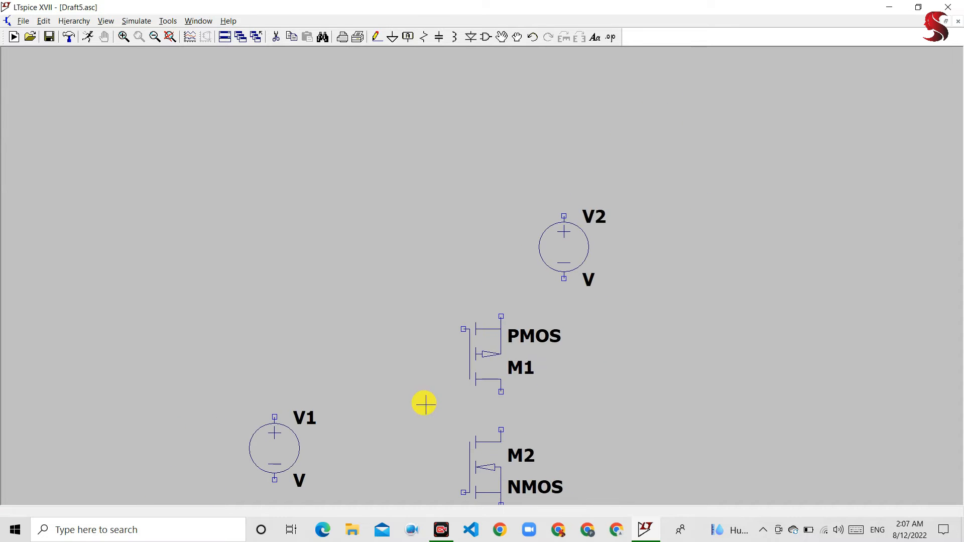
scroll(420, 459, up, 1)
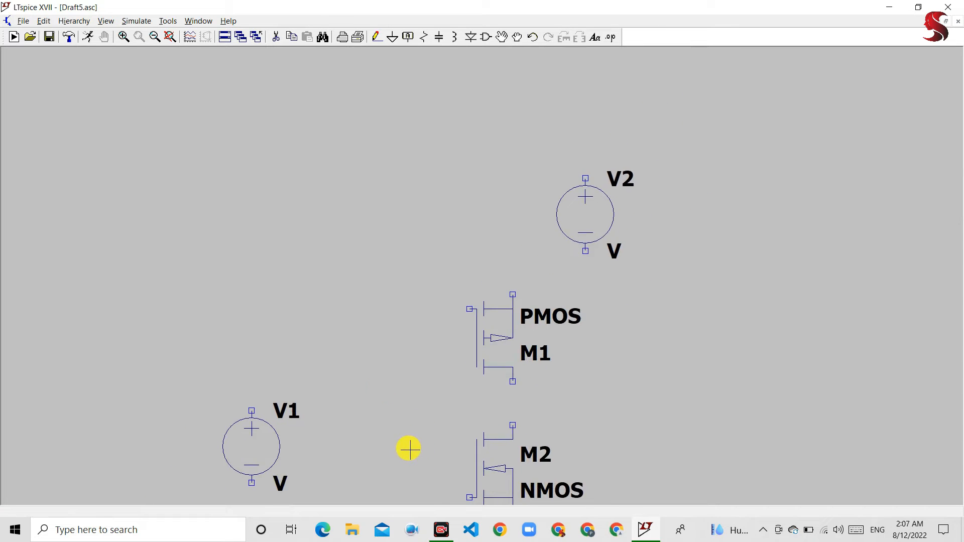
scroll(408, 448, down, 2)
scroll(398, 444, up, 2)
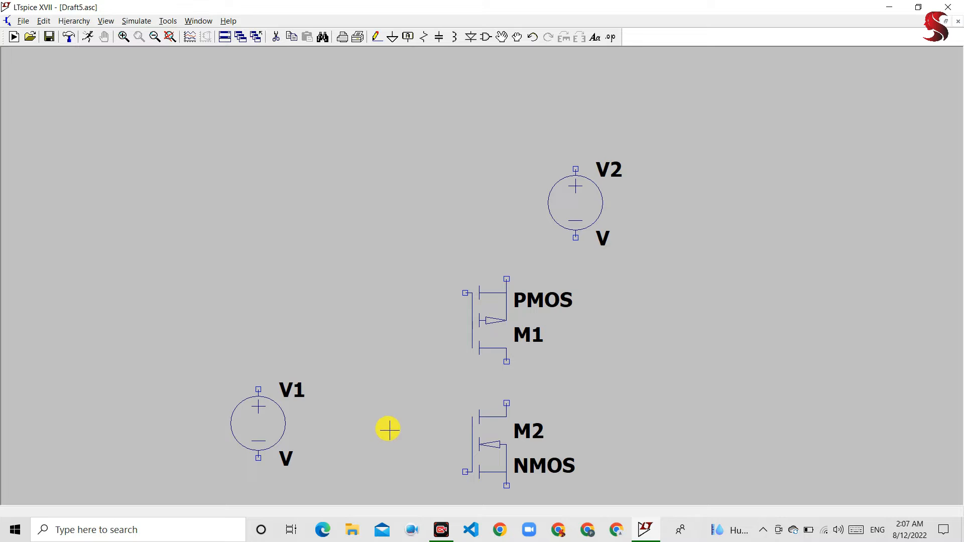
scroll(390, 432, down, 1)
scroll(398, 429, up, 1)
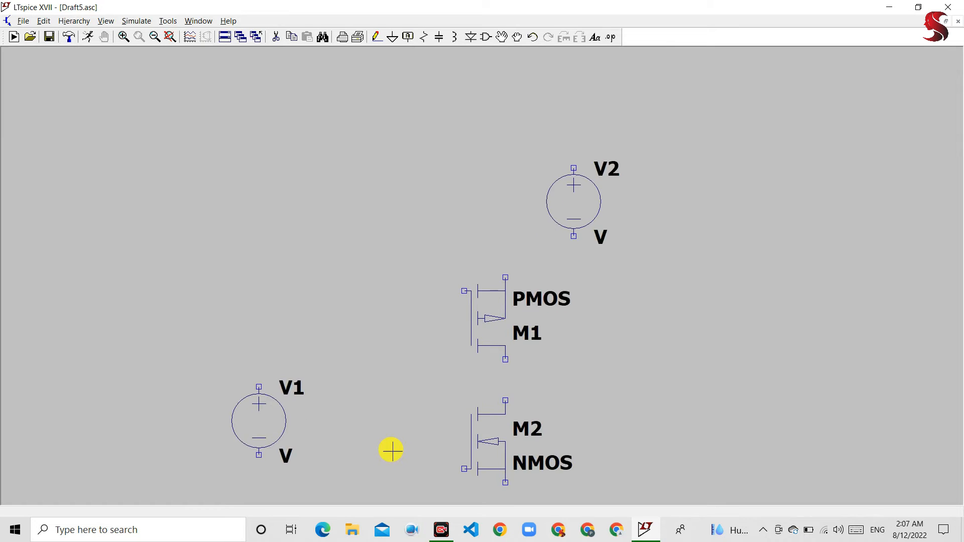
scroll(416, 403, up, 1)
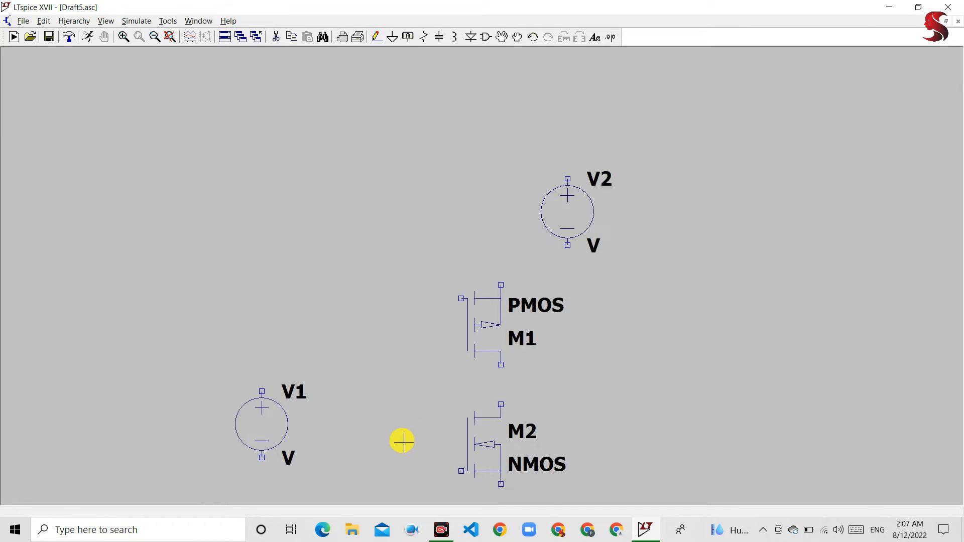
scroll(405, 438, down, 2)
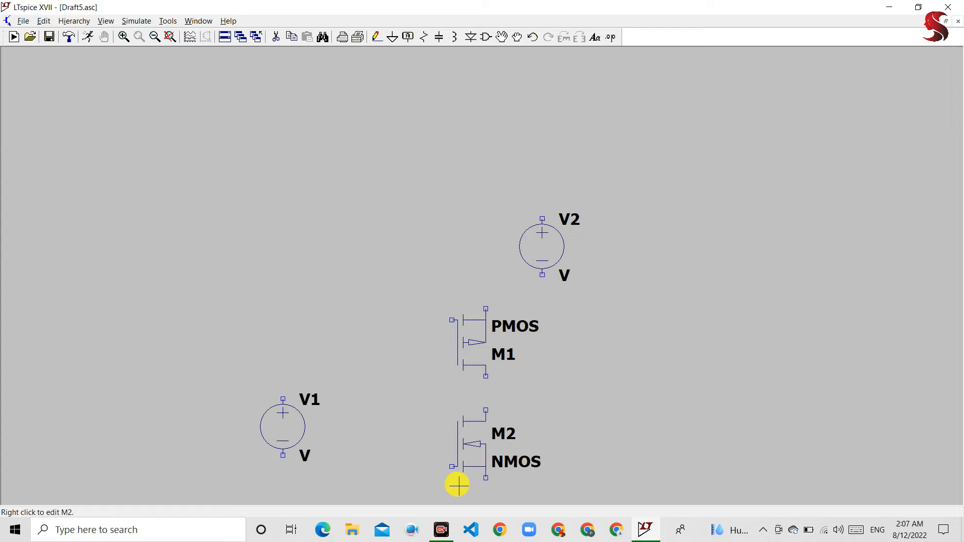
scroll(457, 485, up, 2)
scroll(457, 485, down, 1)
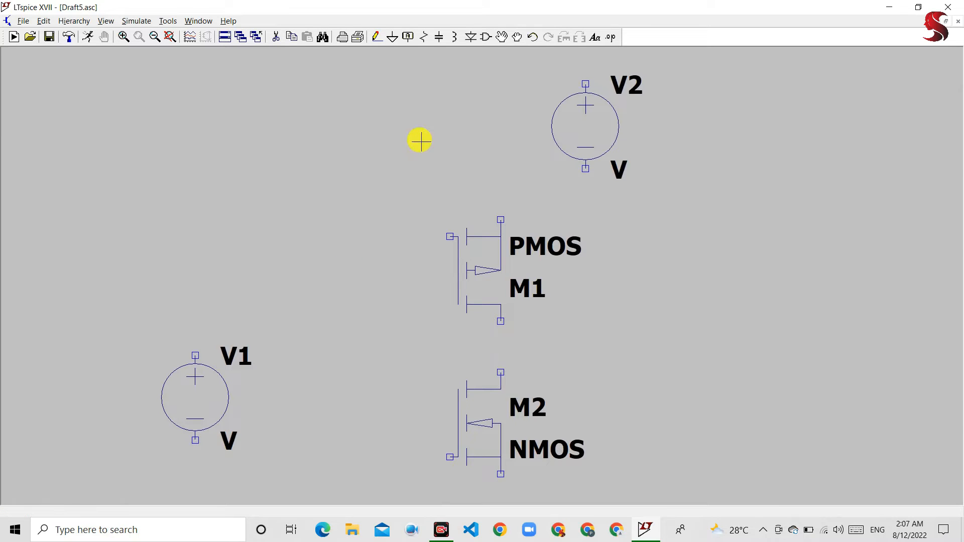
Wire the positive terminal of V1 to the gates of both the PMOS and the NMOS through a shared vertical wire.
click(377, 39)
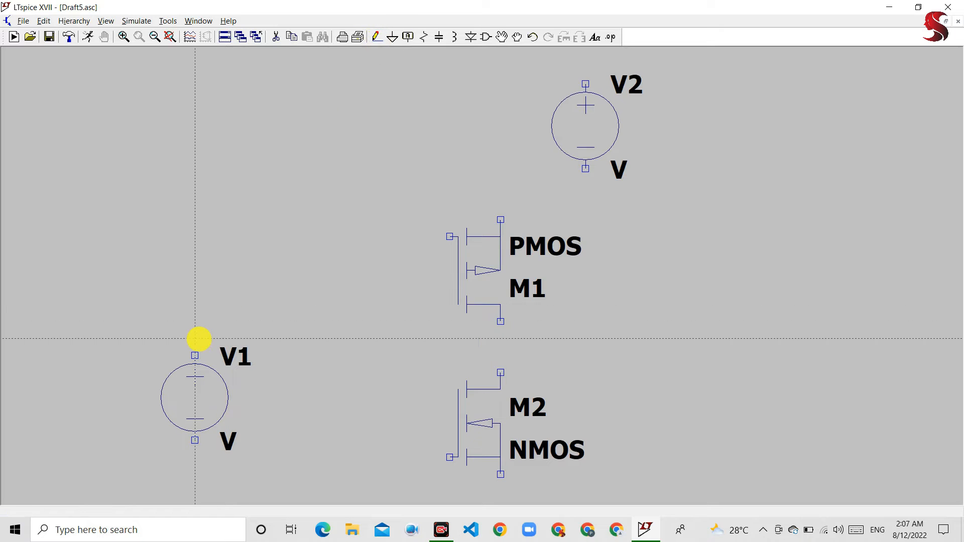
click(194, 355)
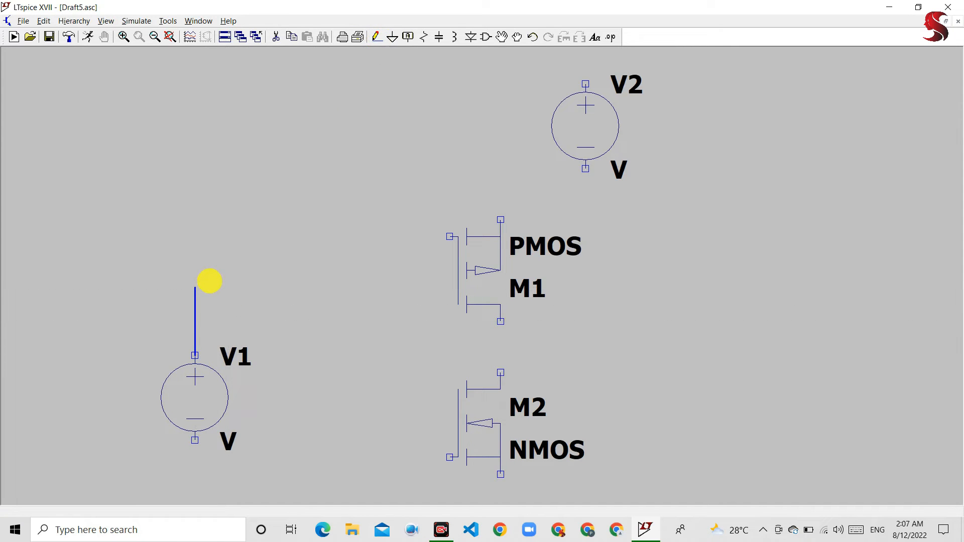
click(205, 317)
click(366, 322)
key(Escape)
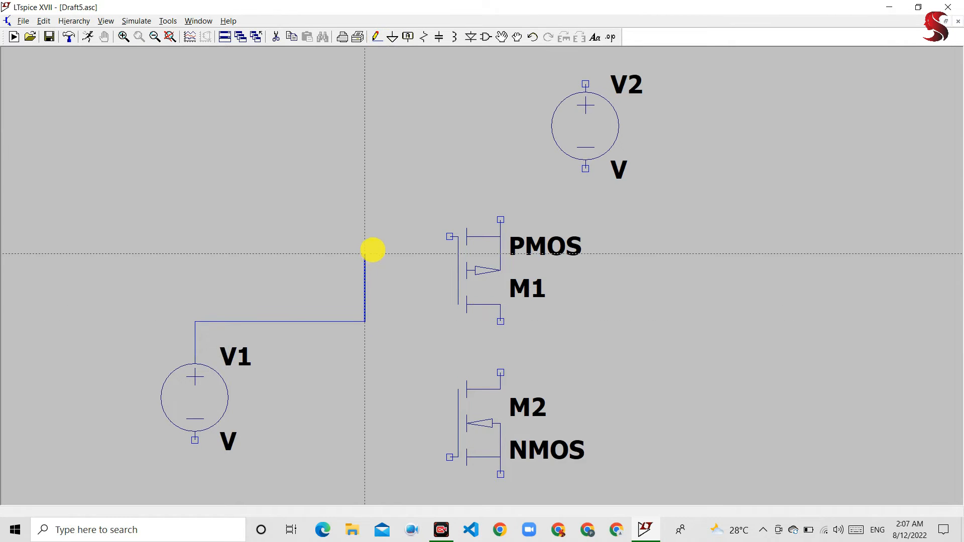
click(367, 237)
click(457, 238)
click(365, 322)
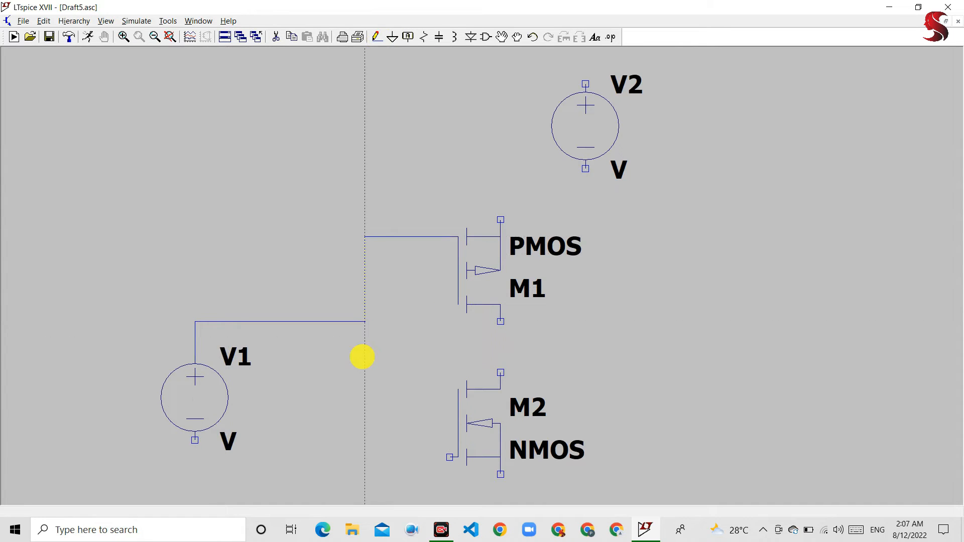
click(364, 457)
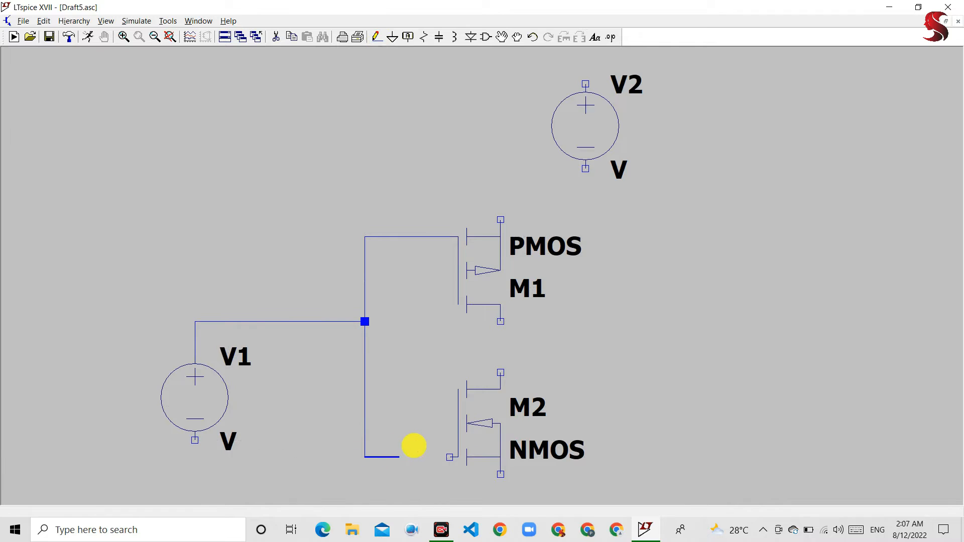
click(457, 457)
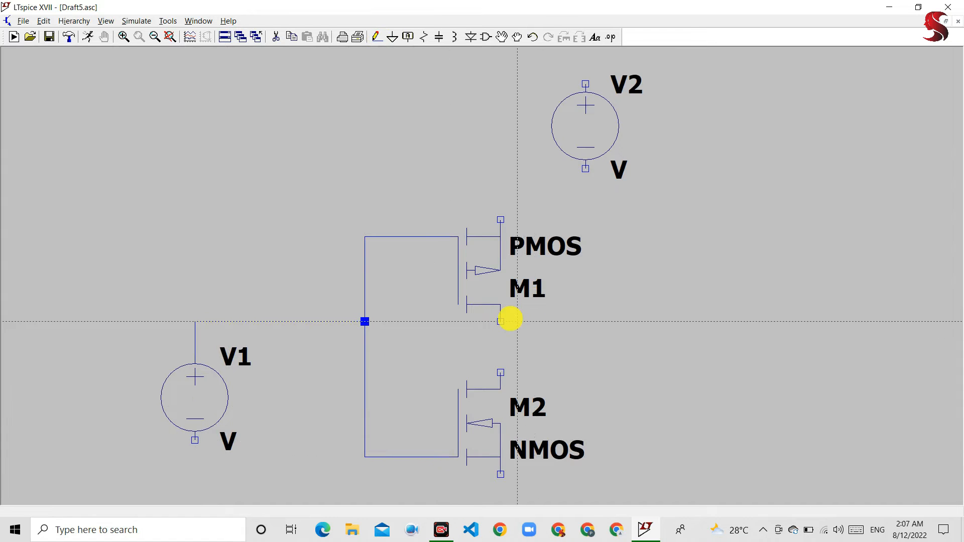
Wire the PMOS's lower terminal to the NMOS's upper terminal and draw an output wire to the right from between them.
click(500, 321)
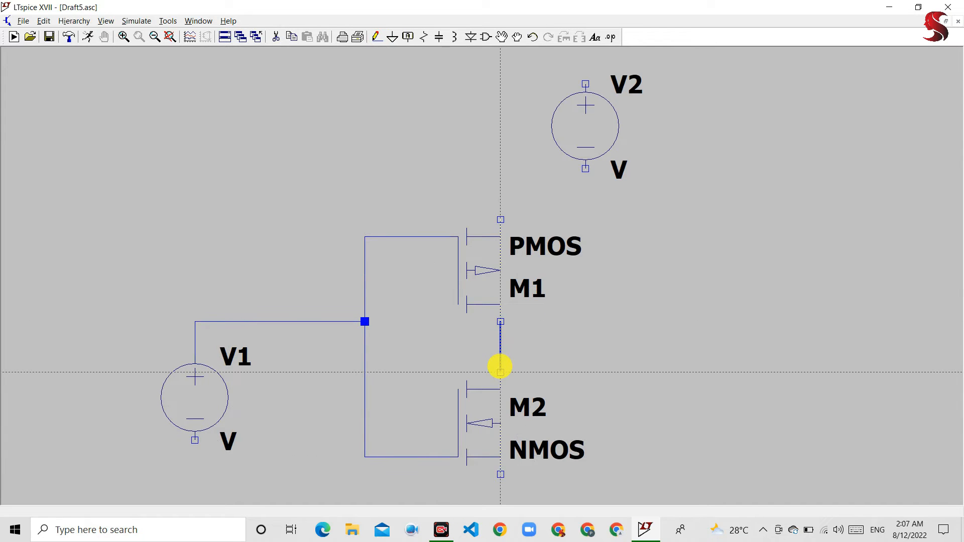
click(500, 372)
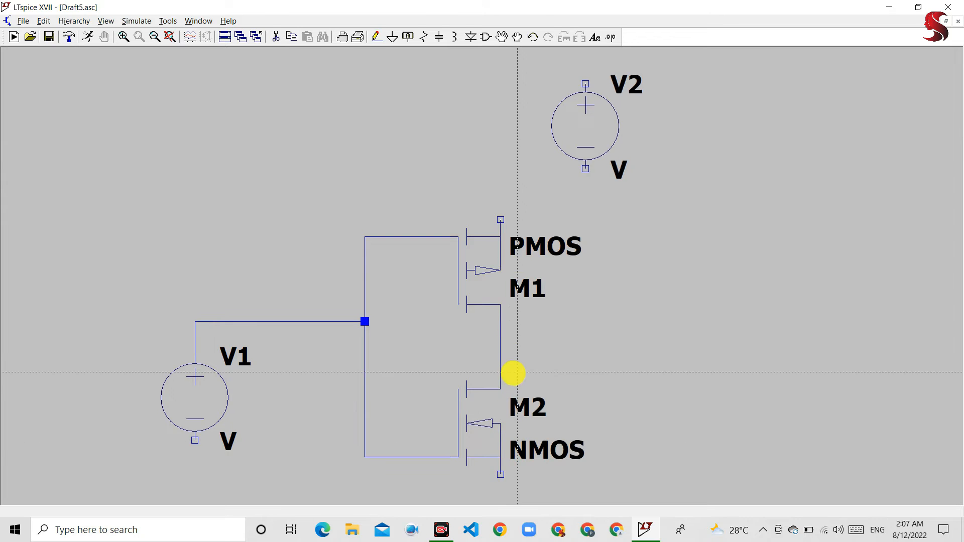
click(501, 339)
click(596, 348)
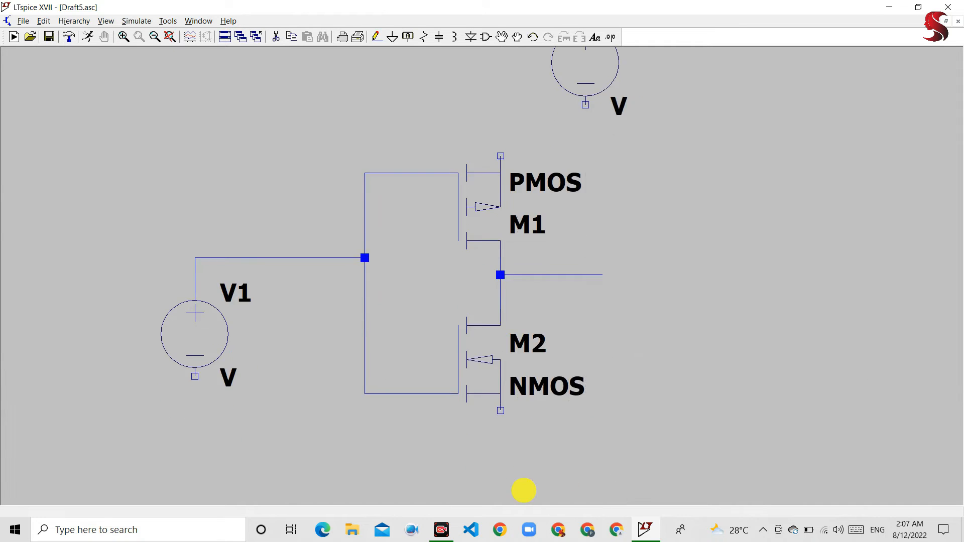
Place three ground symbols, one each below V1, the upper voltage source and the NMOS's lower terminal.
click(392, 39)
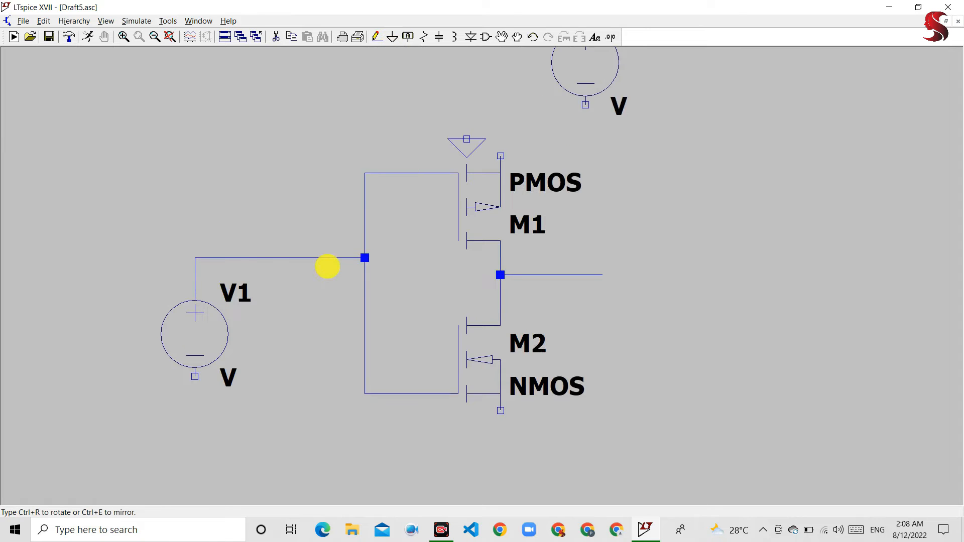
click(195, 410)
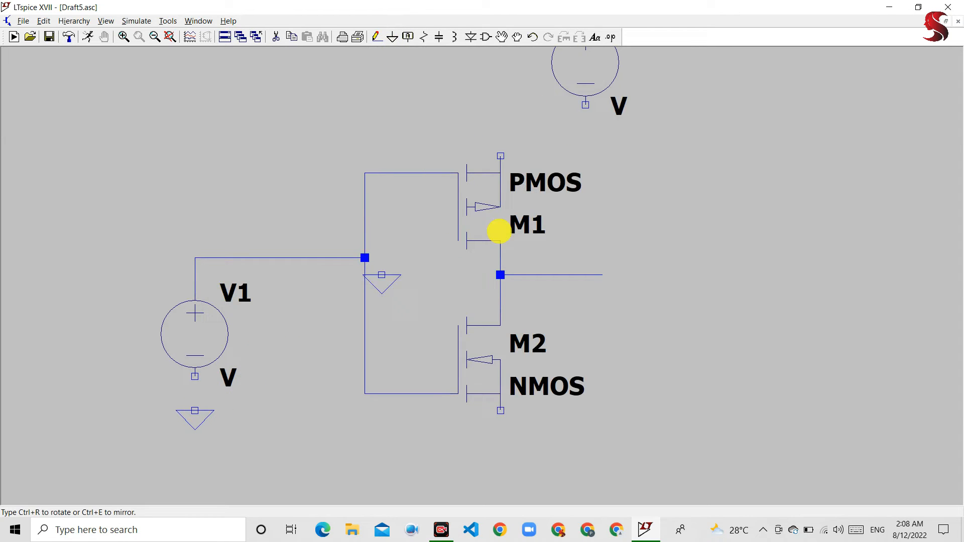
click(585, 122)
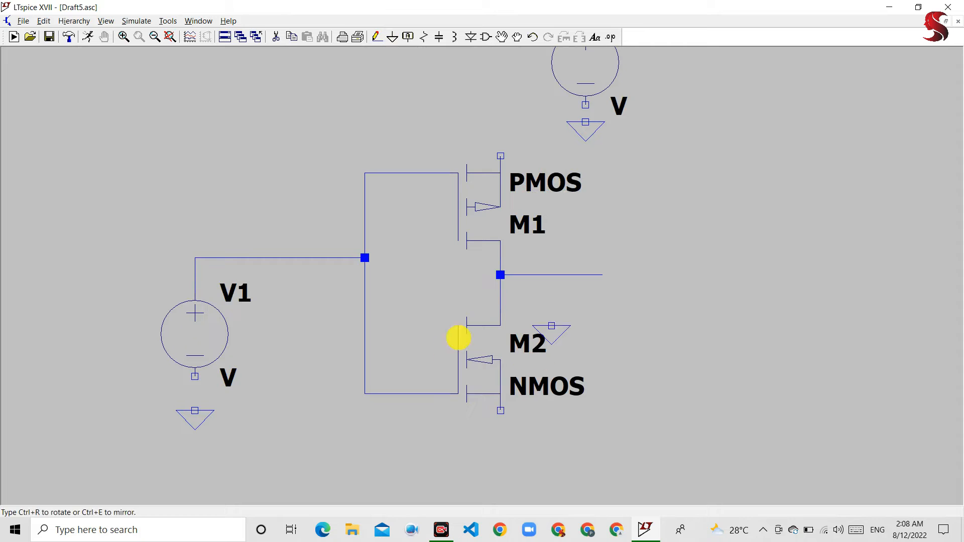
click(501, 461)
right_click(573, 419)
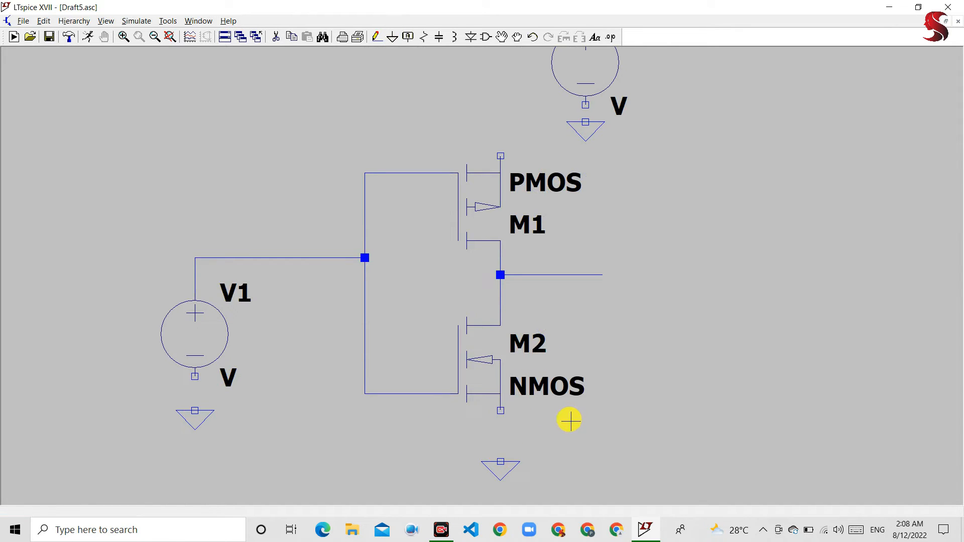
Wire the negative terminals of both voltage sources and the NMOS's lower terminal to the ground symbols beneath them.
click(377, 37)
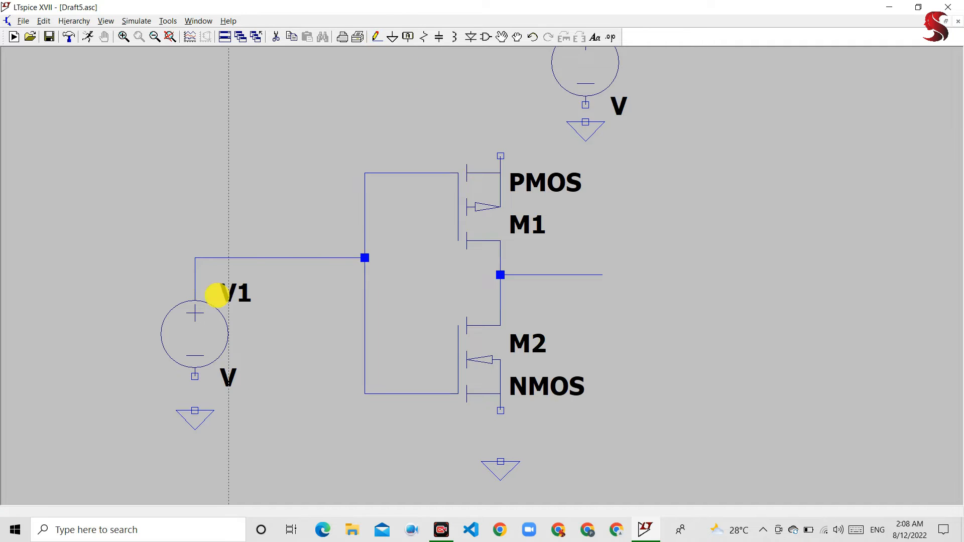
click(194, 376)
click(197, 409)
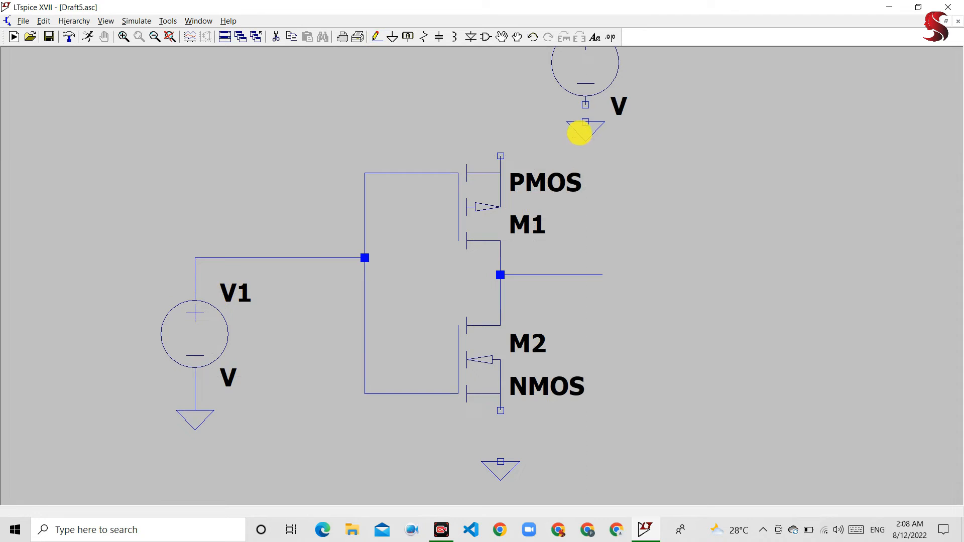
click(580, 126)
click(579, 105)
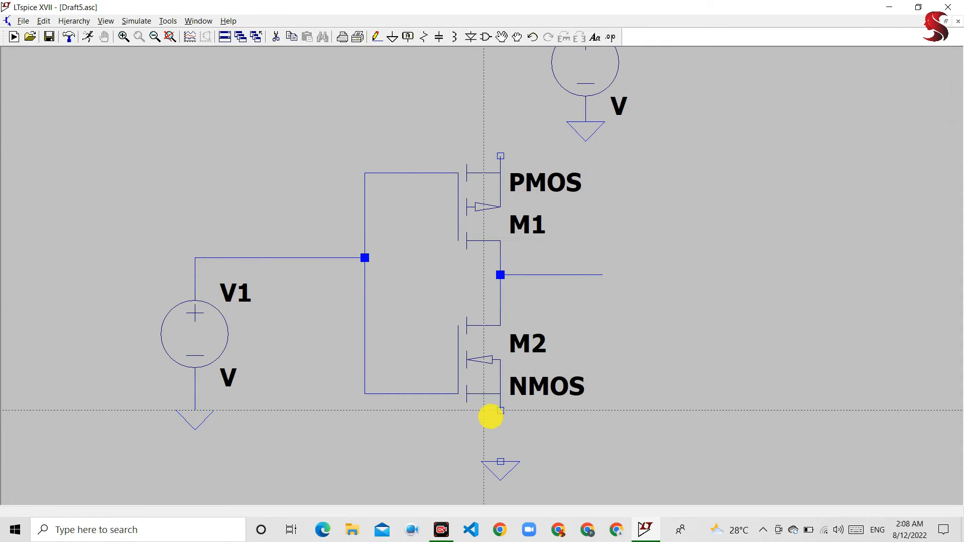
click(499, 412)
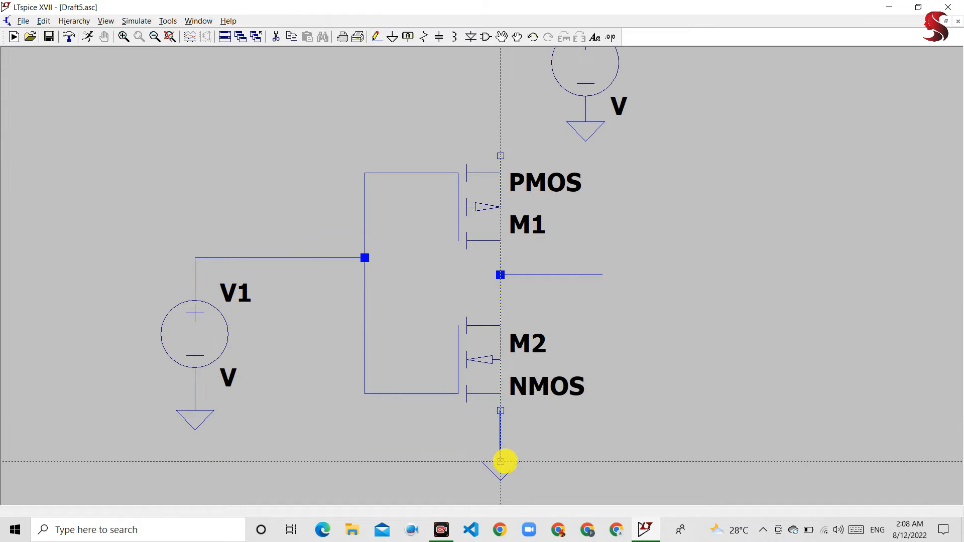
click(505, 462)
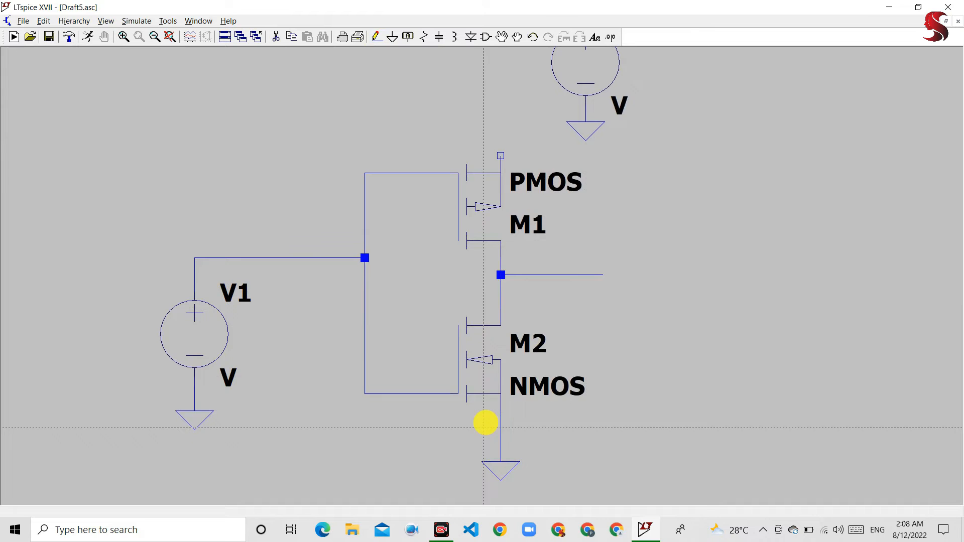
Wire the PMOS's upper terminal straight up and across to the positive terminal of V2.
scroll(486, 423, down, 2)
scroll(485, 422, down, 1)
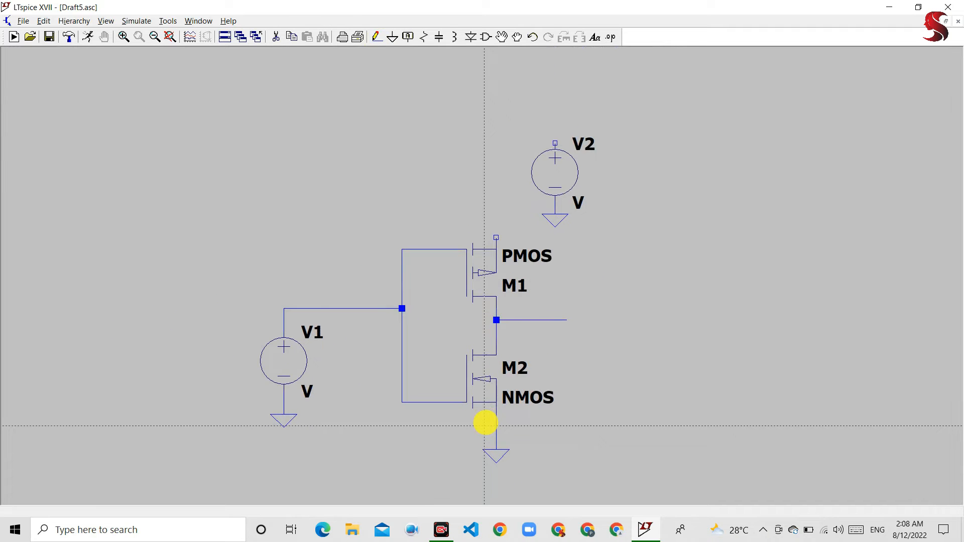
click(495, 237)
click(496, 143)
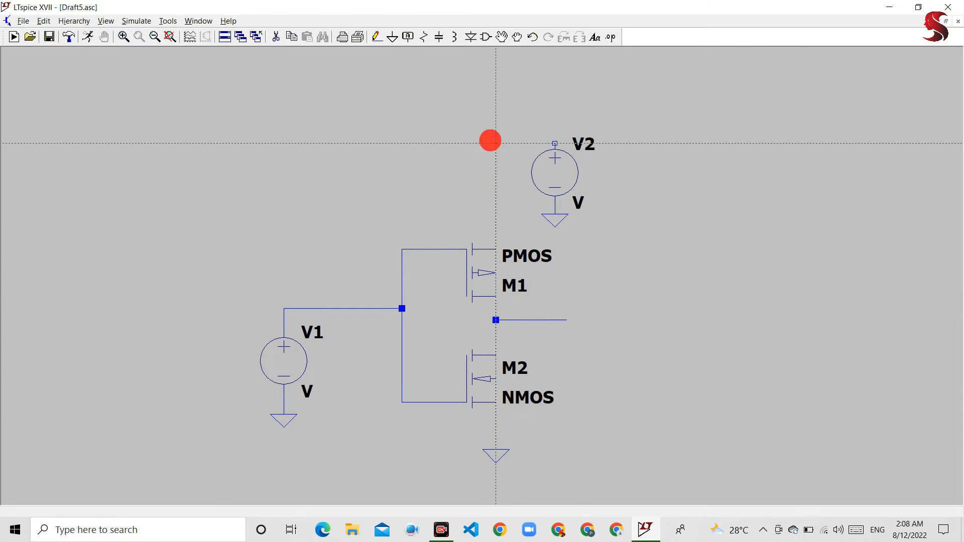
click(555, 143)
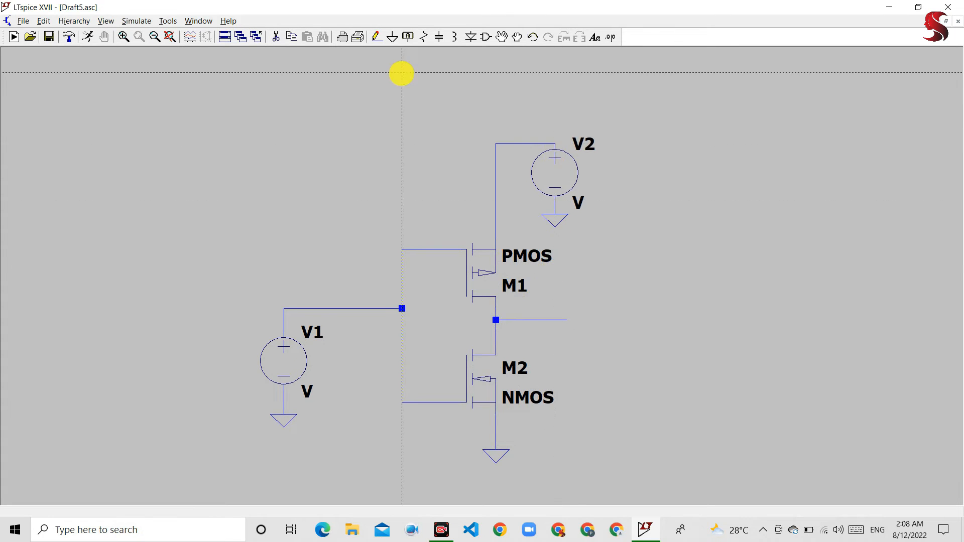
Label the end of the inverter's output wire with a net name Y of port type Output.
click(411, 38)
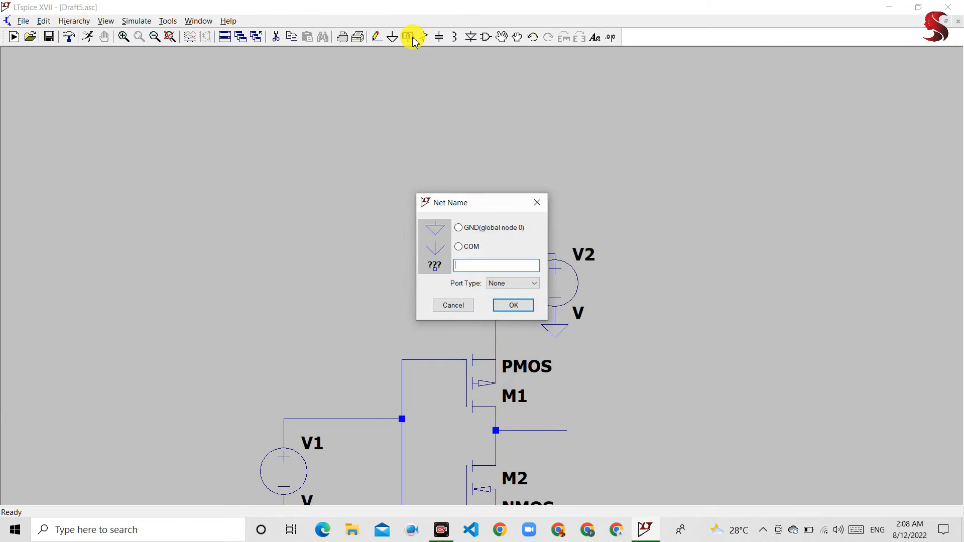
click(505, 284)
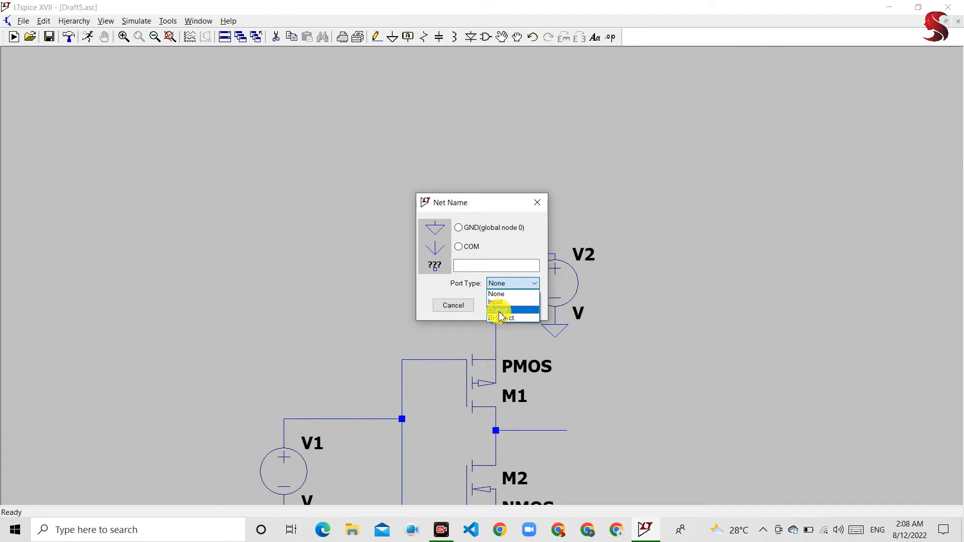
click(499, 311)
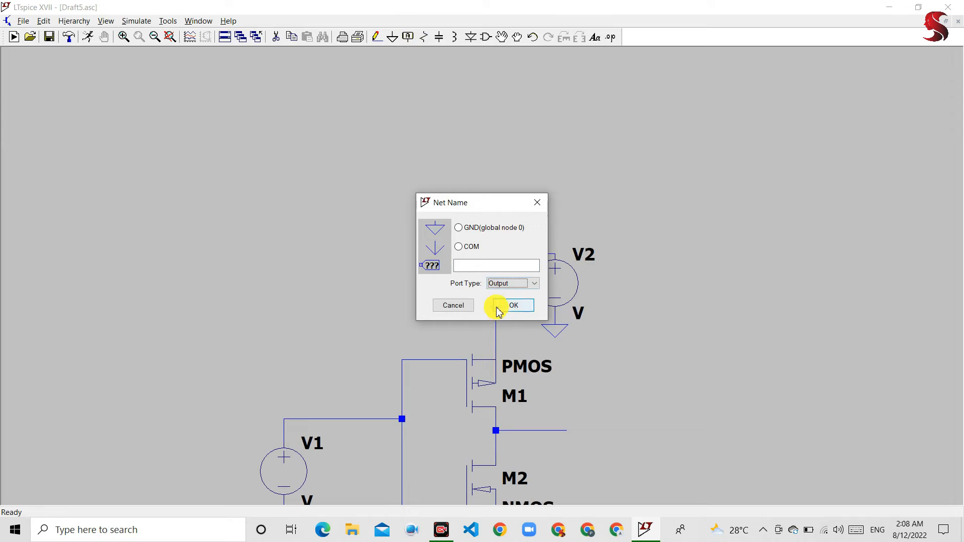
click(486, 266)
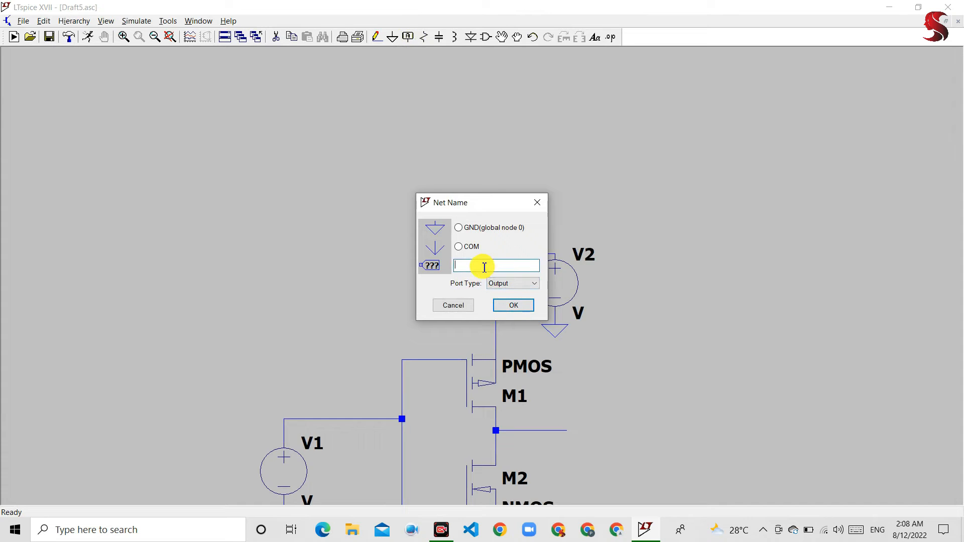
text(Y)
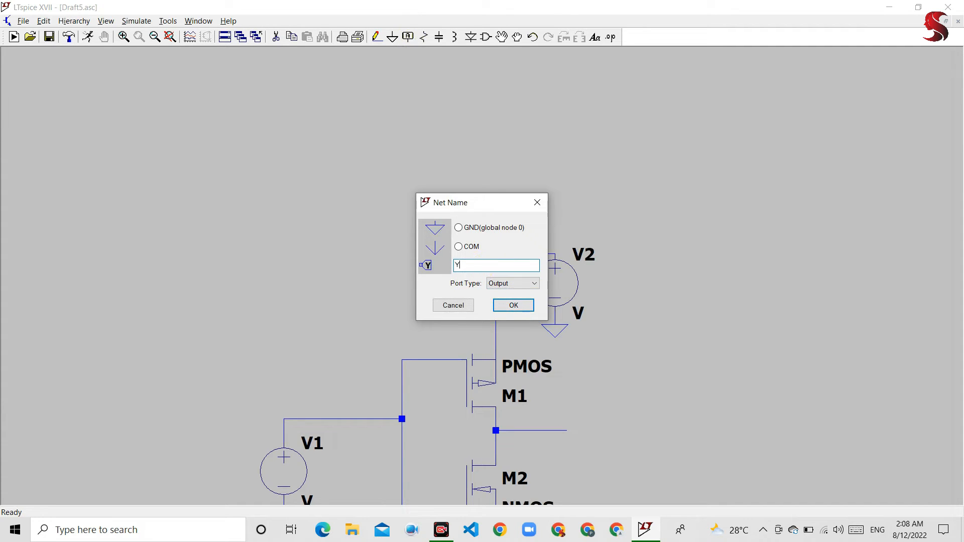
click(527, 302)
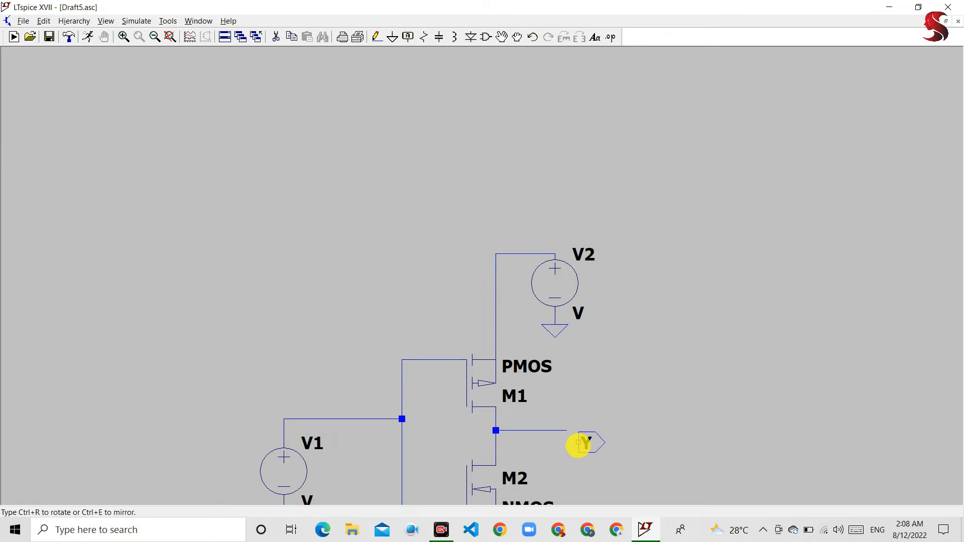
click(572, 431)
key(Escape)
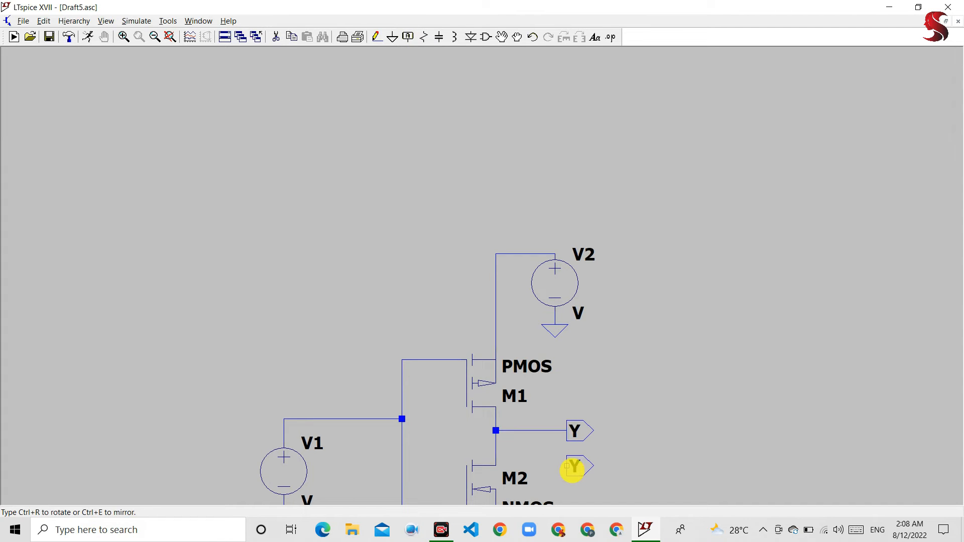
scroll(508, 480, down, 3)
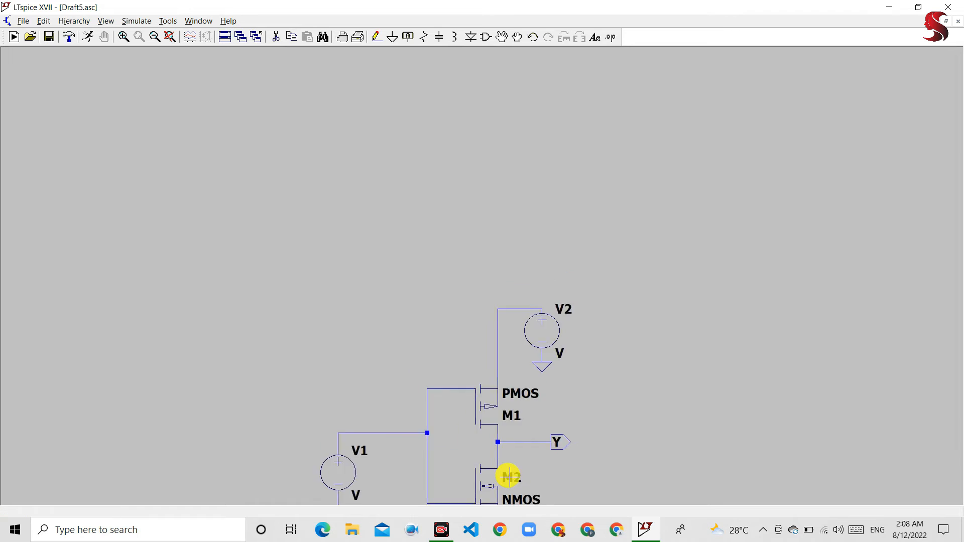
scroll(510, 476, down, 3)
scroll(495, 501, up, 4)
scroll(494, 500, up, 4)
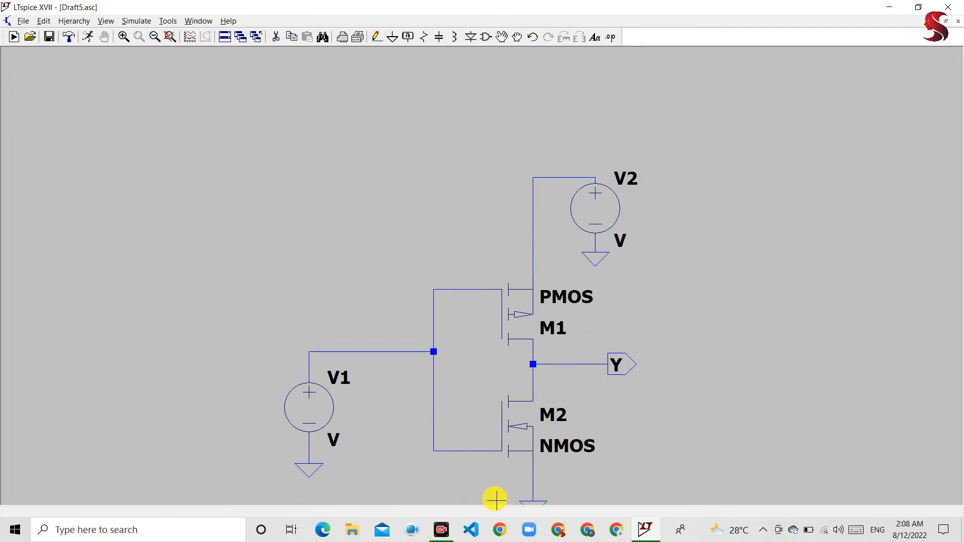
scroll(495, 502, down, 3)
scroll(495, 501, up, 2)
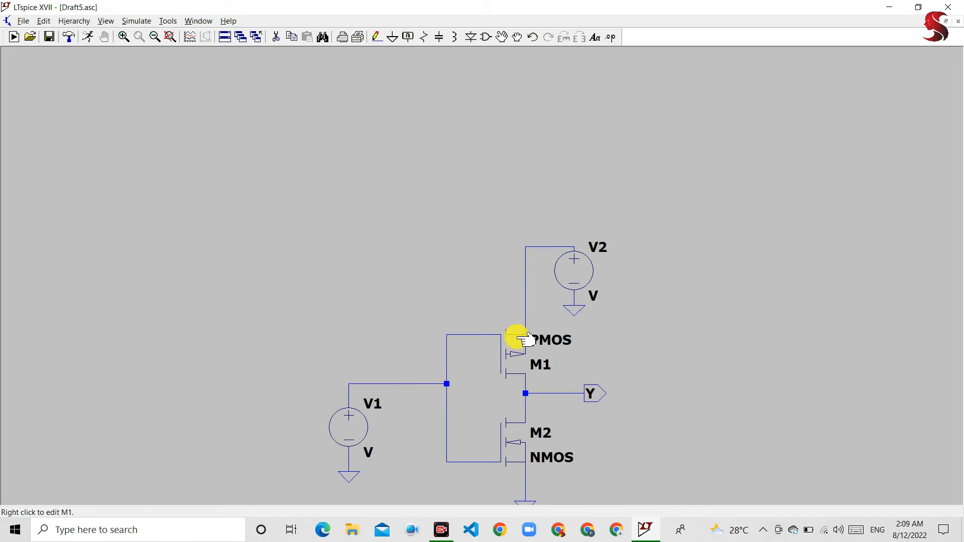
scroll(507, 381, down, 2)
scroll(498, 420, up, 3)
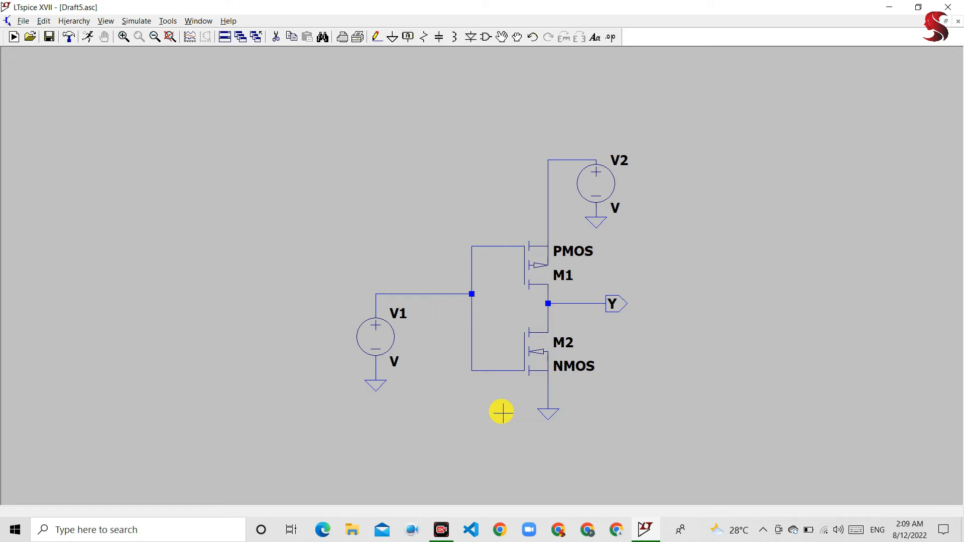
right_click(389, 326)
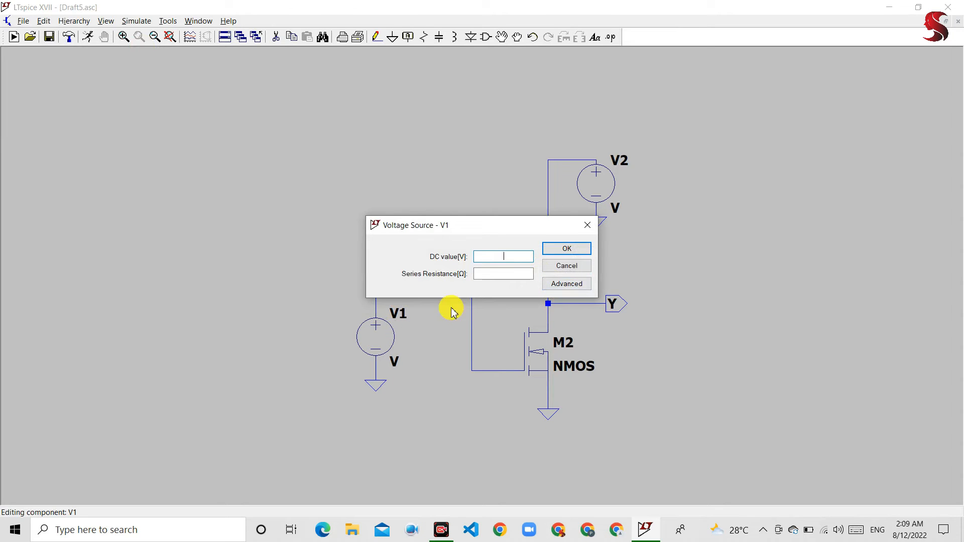
click(593, 225)
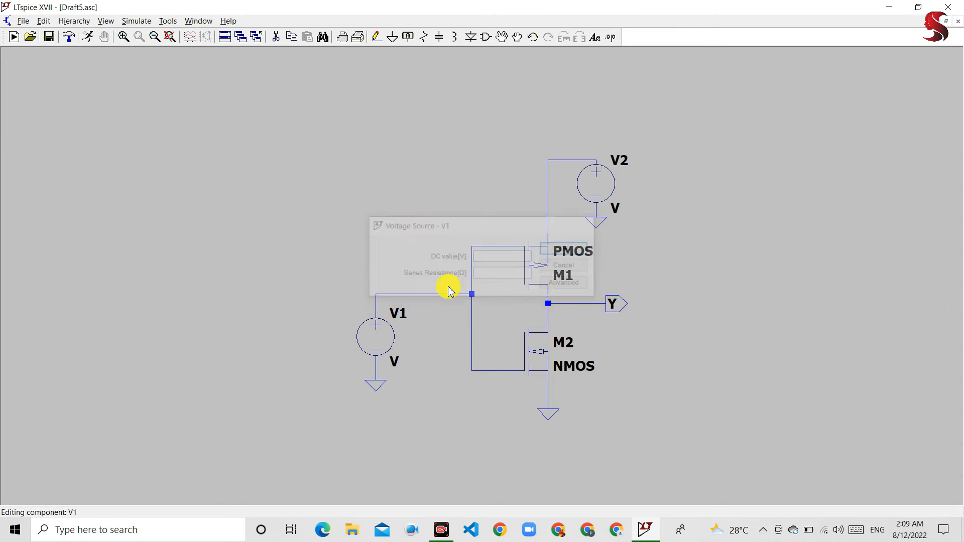
Make V1 a PULSE source with an initial voltage of 0 V, an on voltage of 5 V and a delay of 10m.
right_click(374, 330)
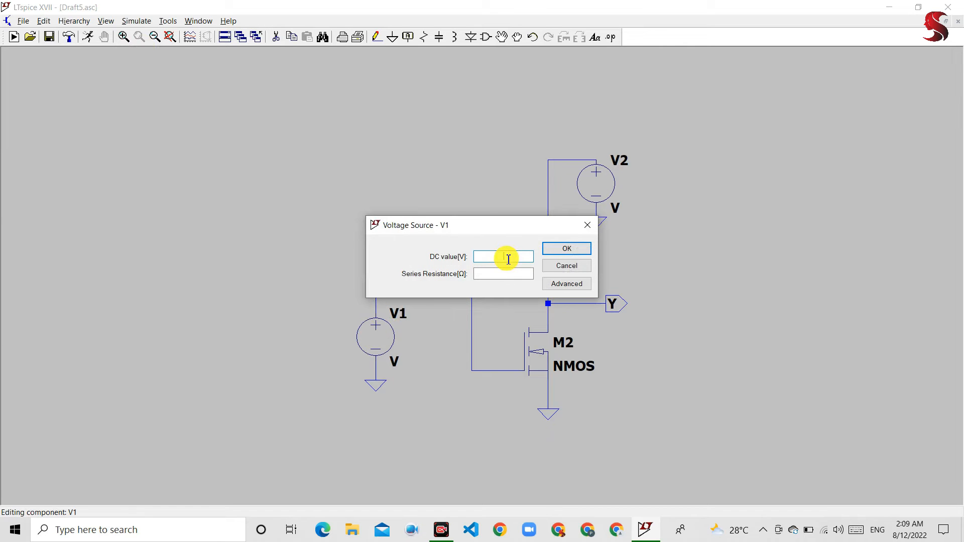
click(567, 284)
click(302, 161)
click(452, 259)
text(0)
click(452, 272)
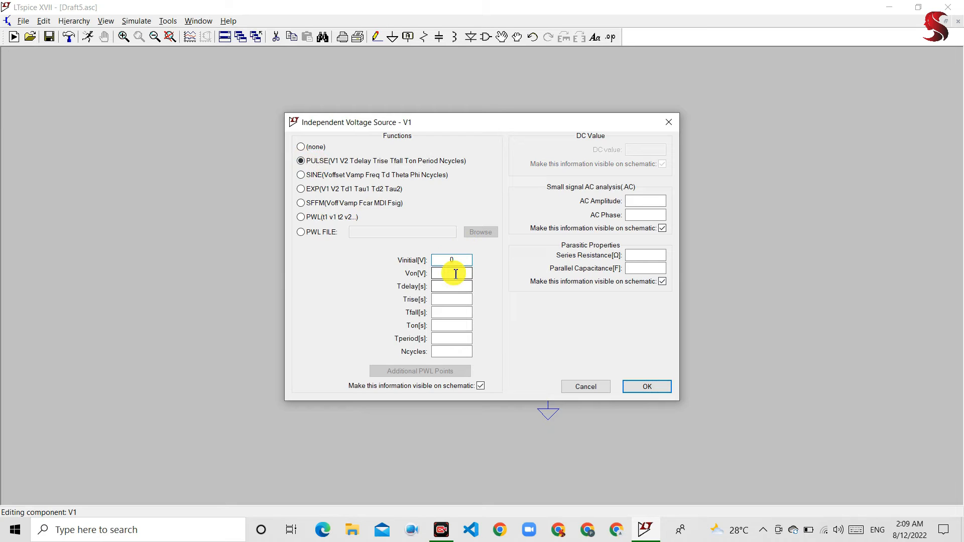
text(5)
click(459, 287)
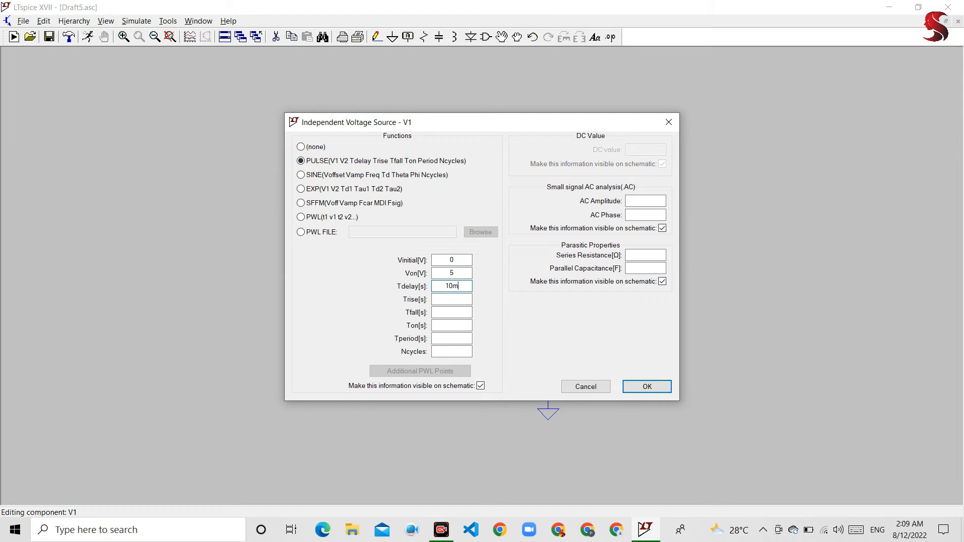
Set V1's pulse rise and fall times to 1n, its on time to 10m and its period to 20m, and apply the settings.
click(455, 301)
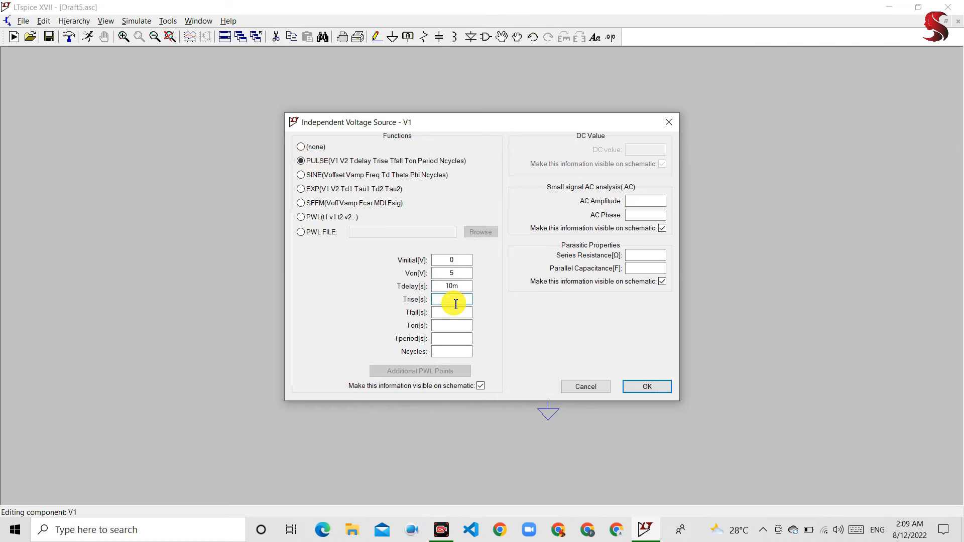
text(1n)
click(455, 314)
text(1)
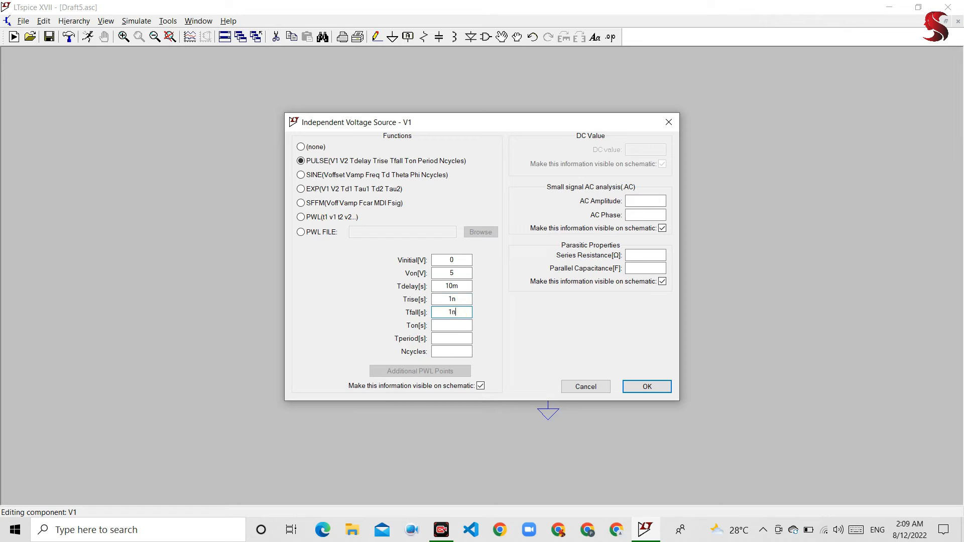
click(455, 328)
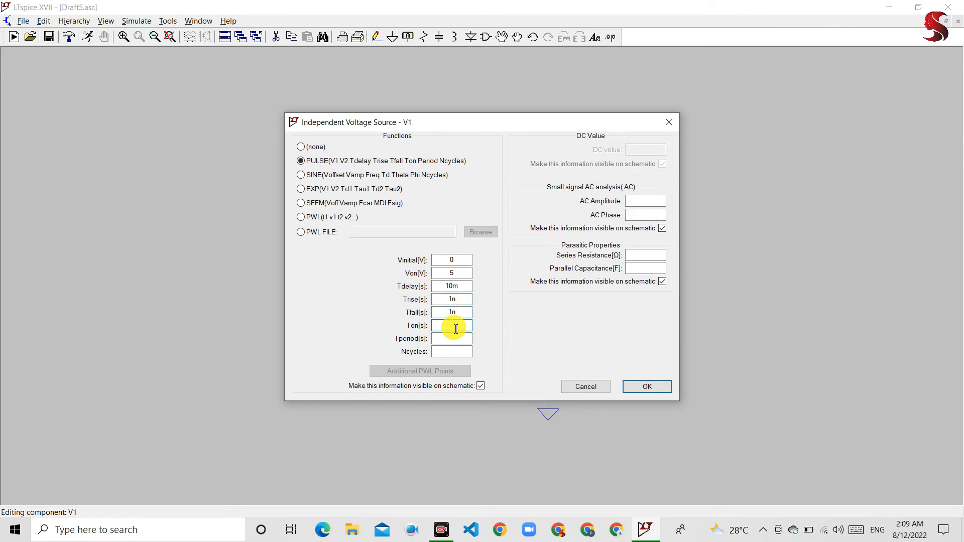
text(10m)
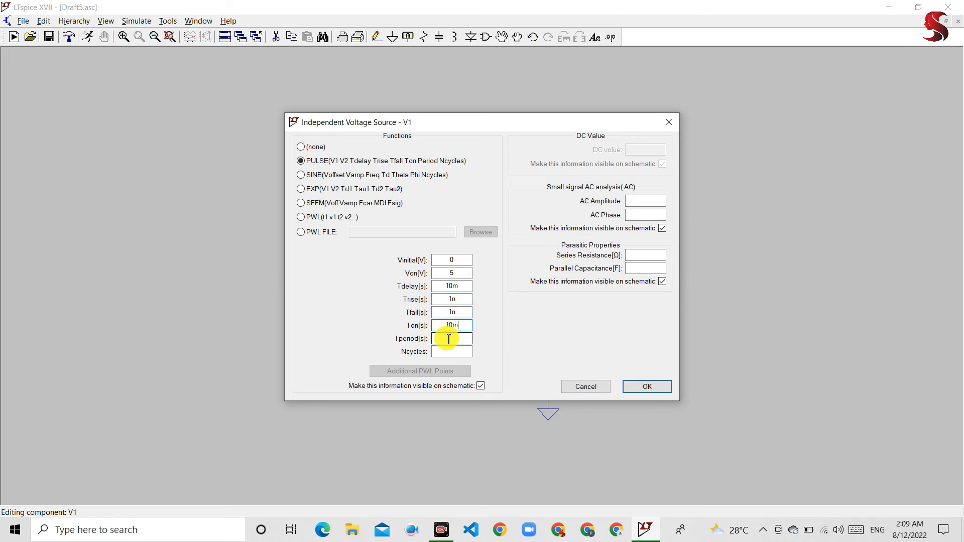
click(461, 342)
text(20m)
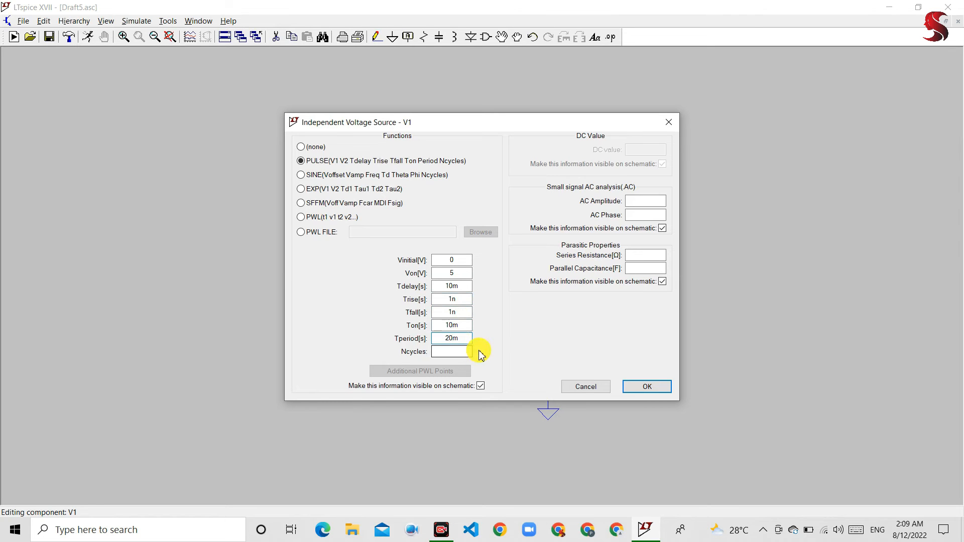
click(650, 387)
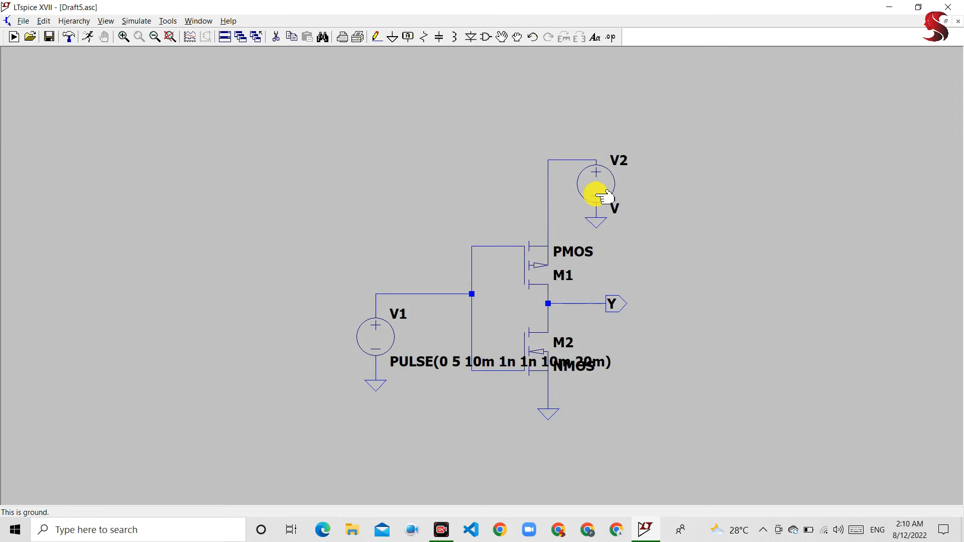
Set the DC value of voltage source V2 to 5 V.
right_click(596, 173)
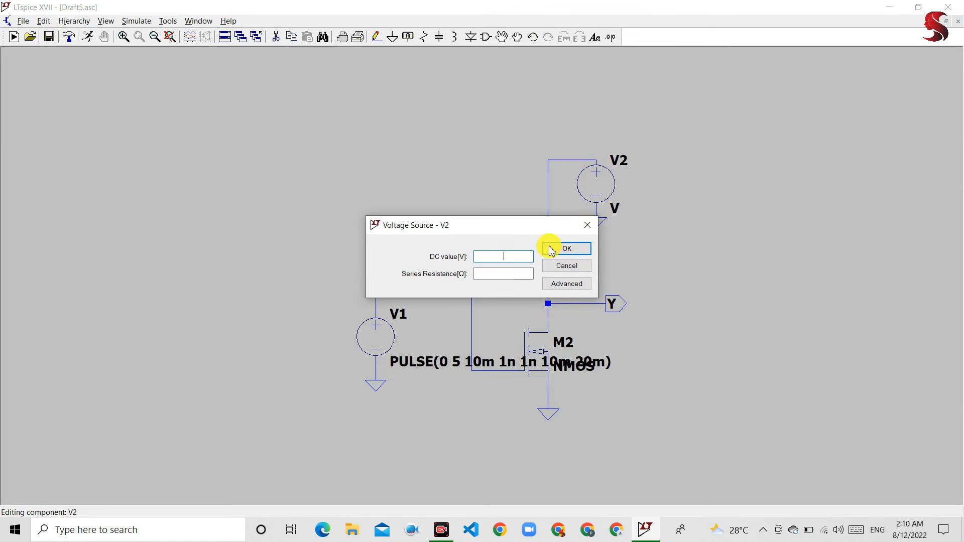
text(5)
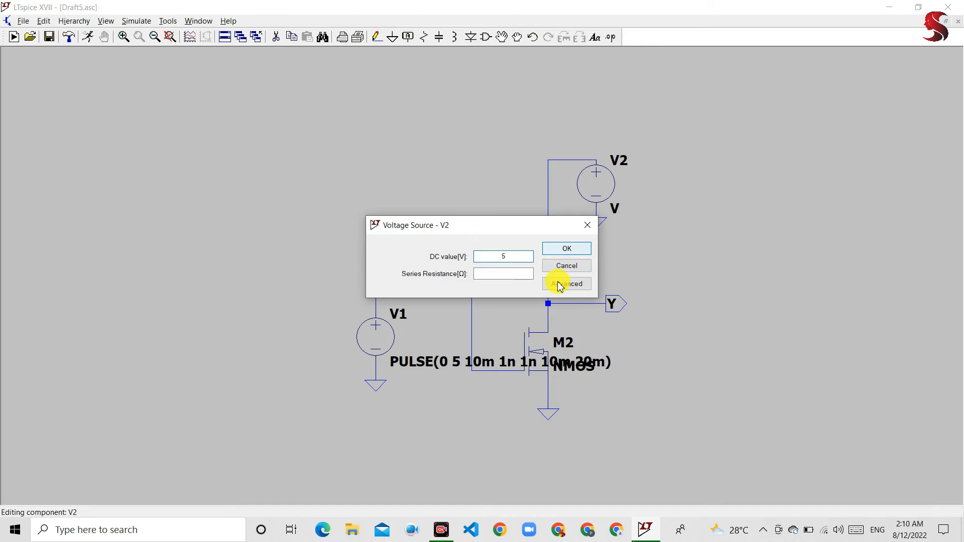
click(574, 254)
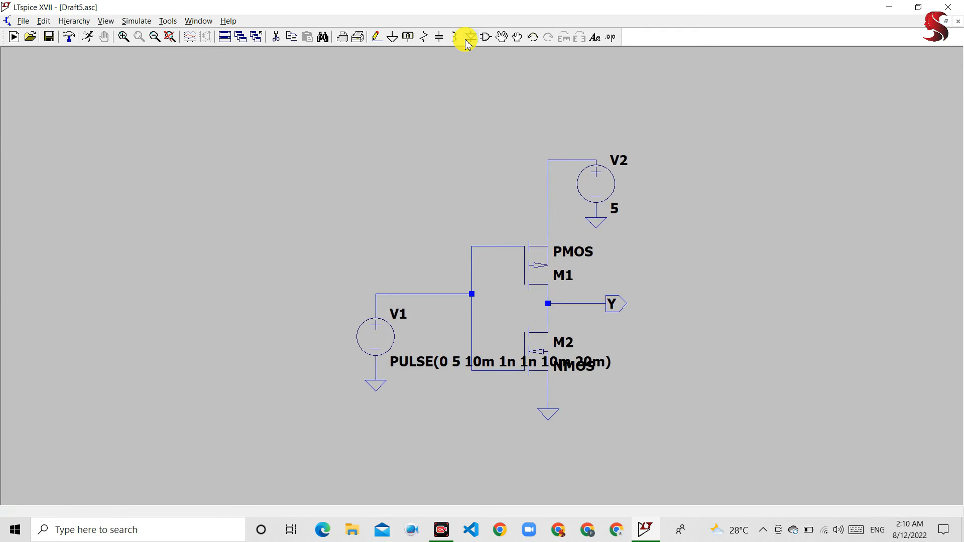
Move V1's PULSE parameter text to the free area below V1's ground so it clears the NMOS.
click(500, 41)
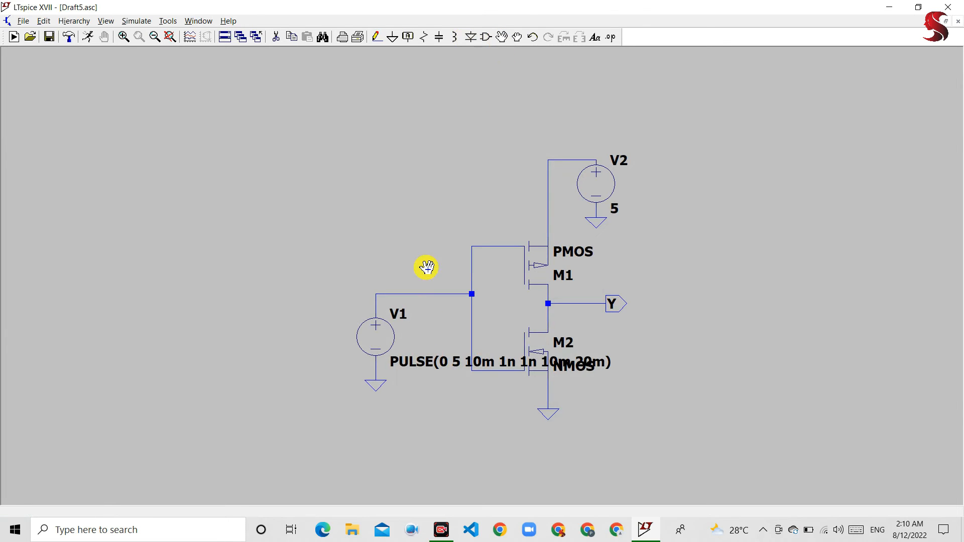
click(422, 362)
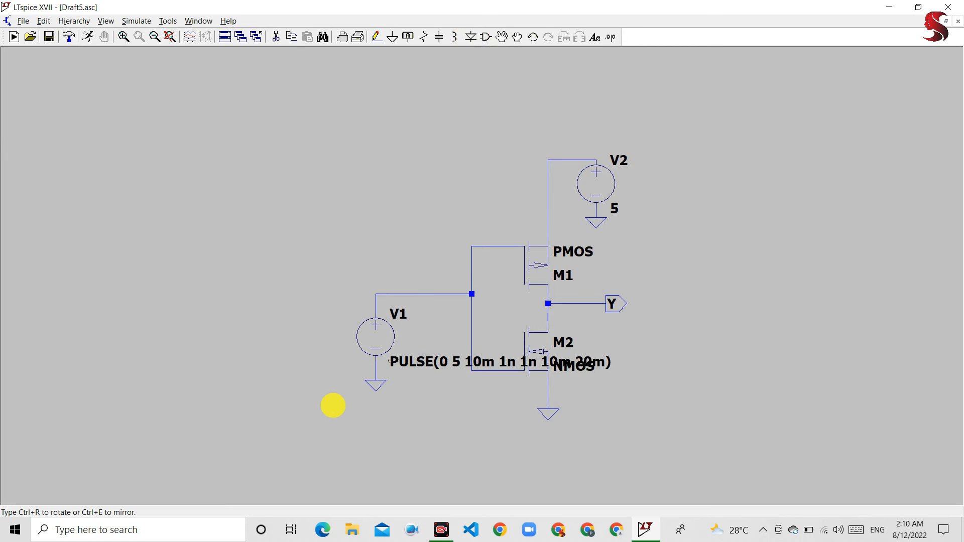
click(280, 408)
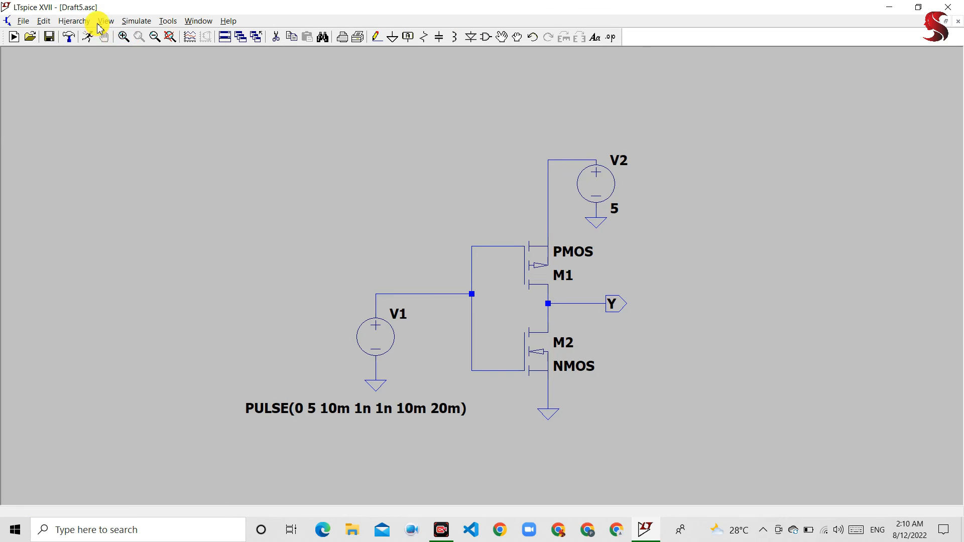
Define a transient simulation with a stop time of 20m and place its directive right of the NMOS.
click(134, 23)
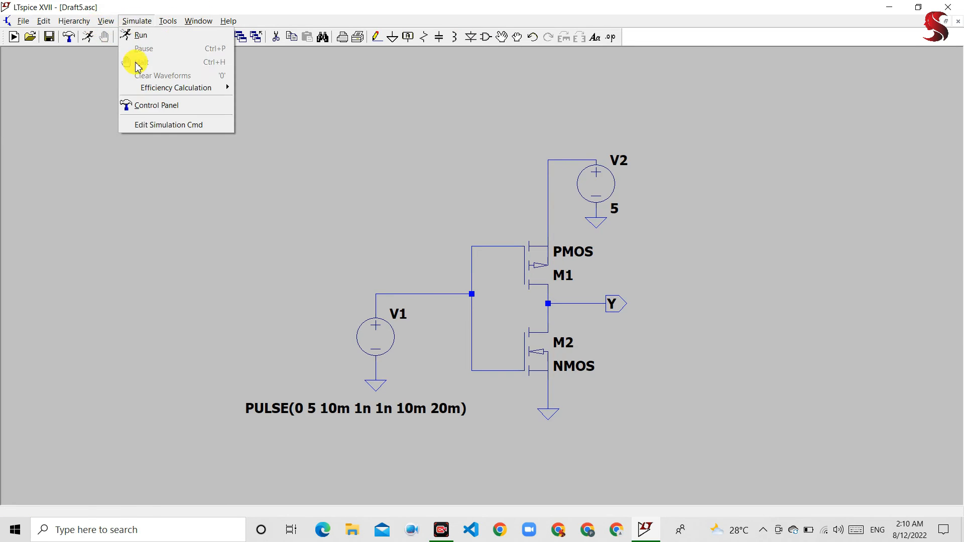
click(160, 125)
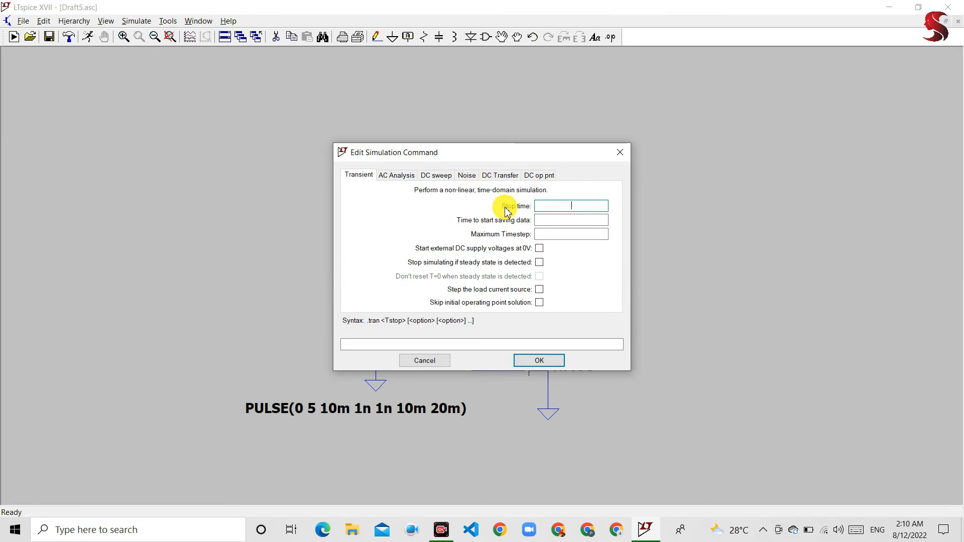
text(20)
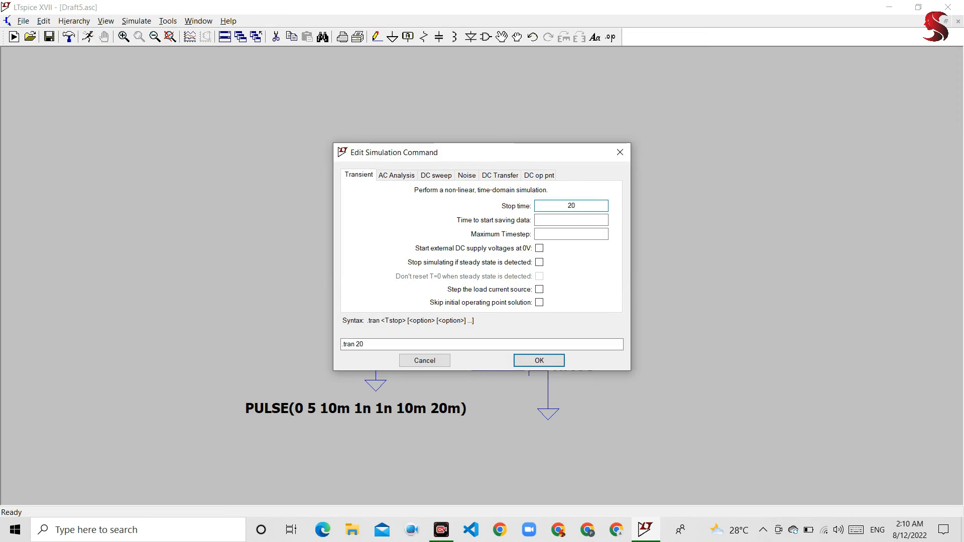
text(m)
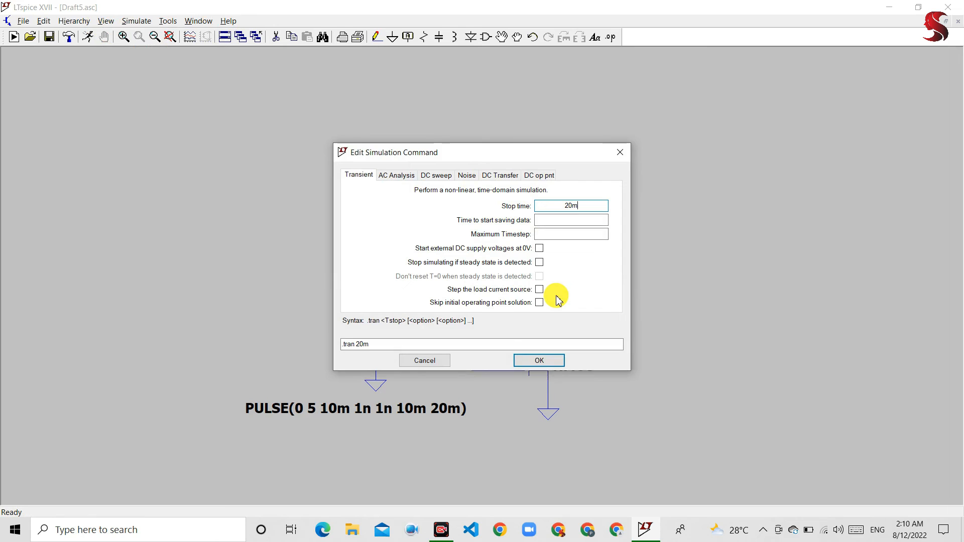
click(547, 361)
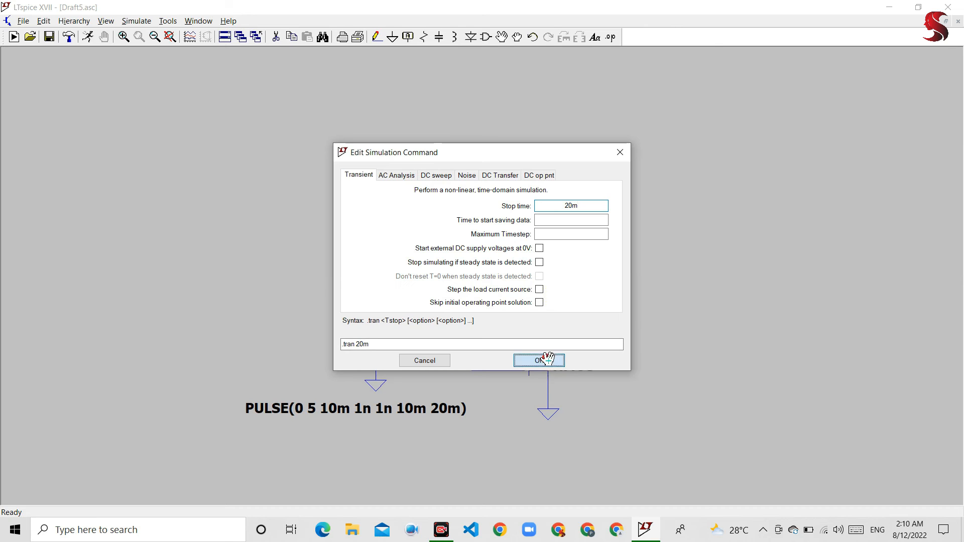
click(514, 215)
click(705, 473)
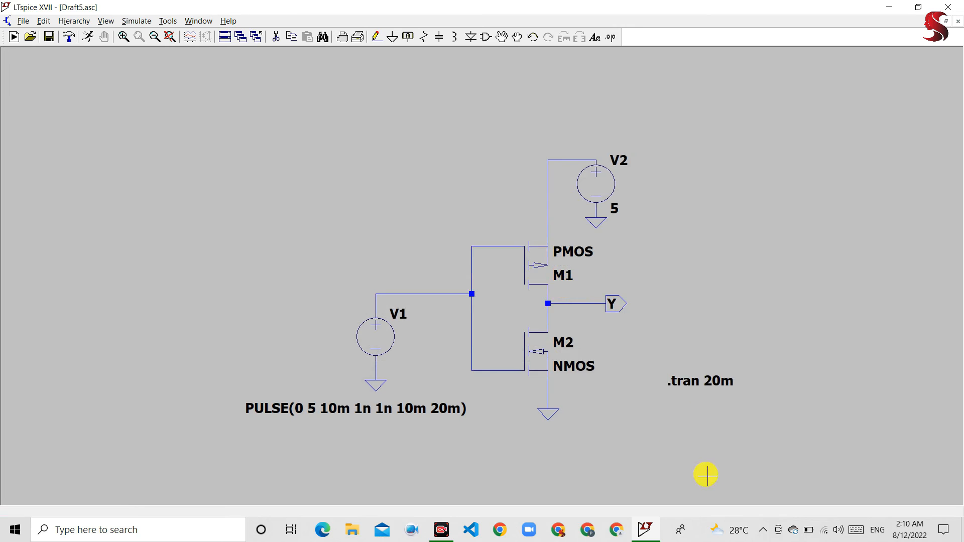
Run the simulation and tile the schematic and waveform windows vertically.
click(89, 41)
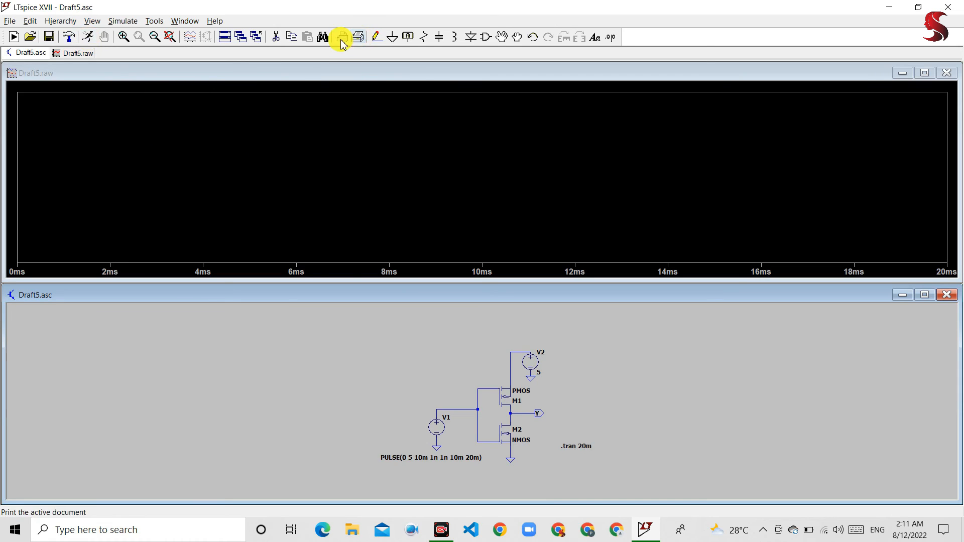
click(182, 21)
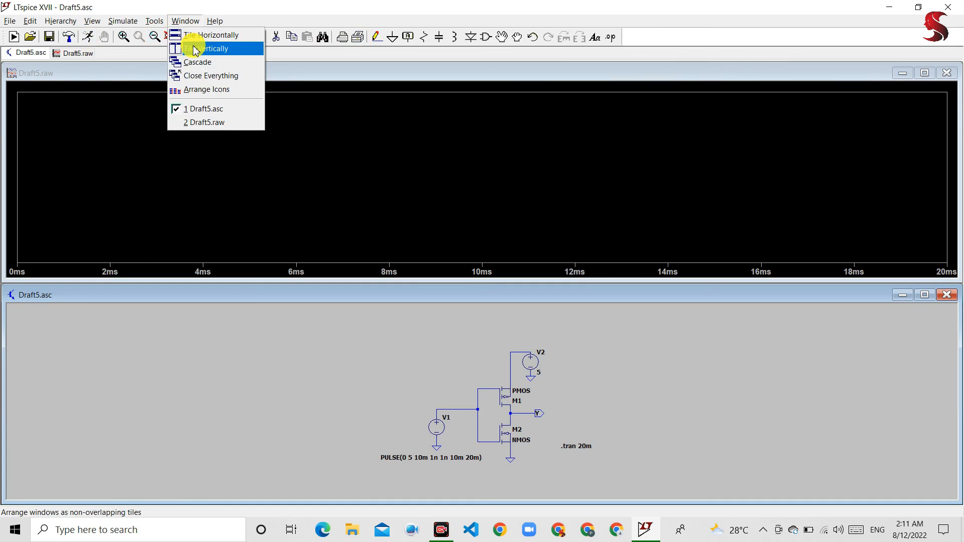
click(201, 50)
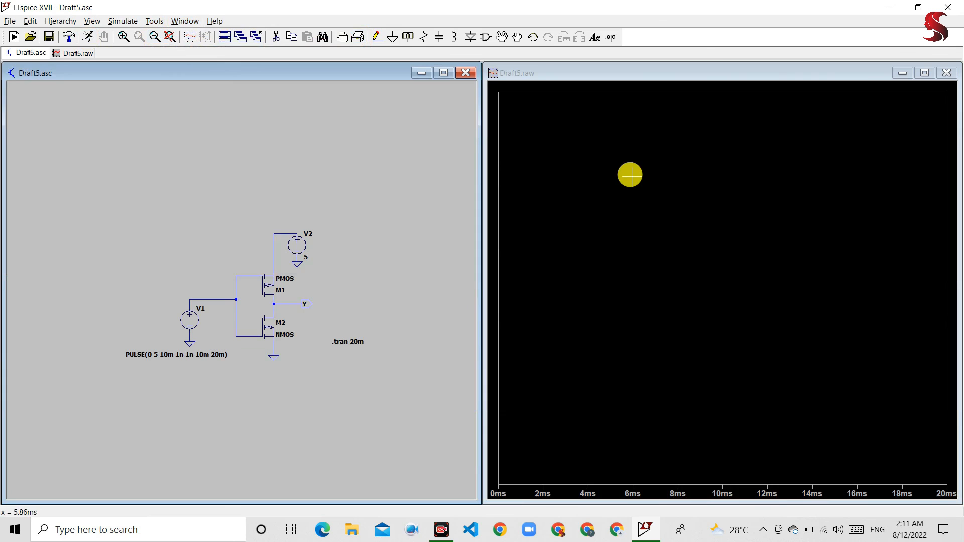
Add a second plot pane to the waveform window and plot the inverter's input voltage in the upper pane.
right_click(630, 175)
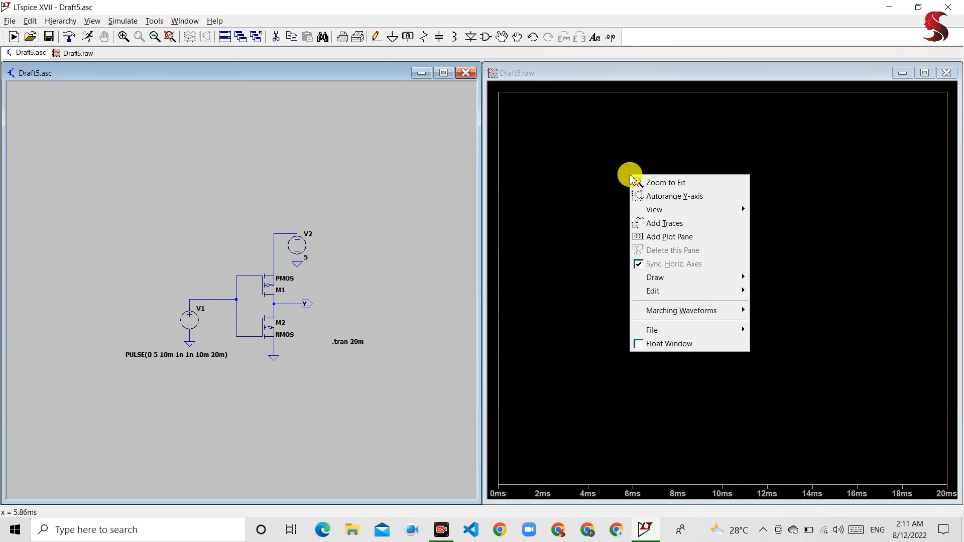
click(647, 237)
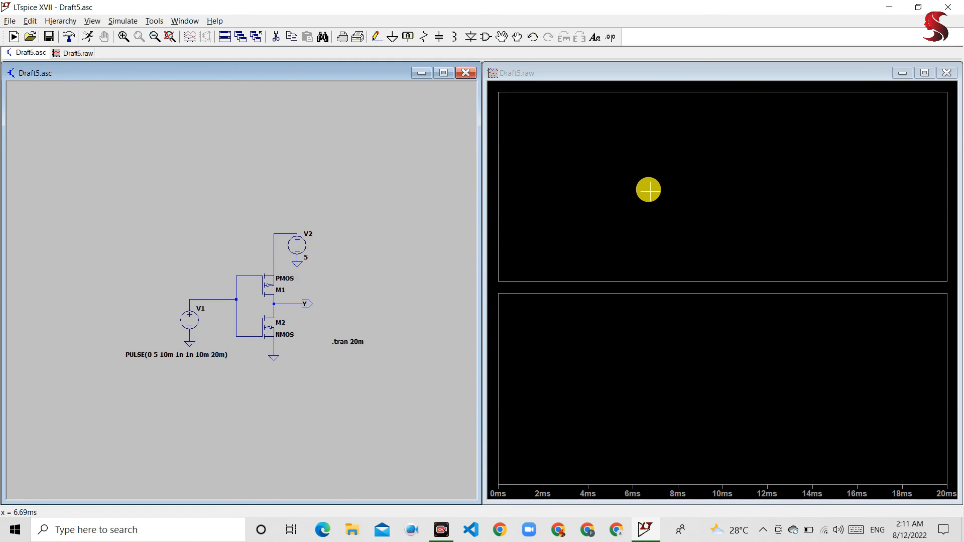
click(649, 190)
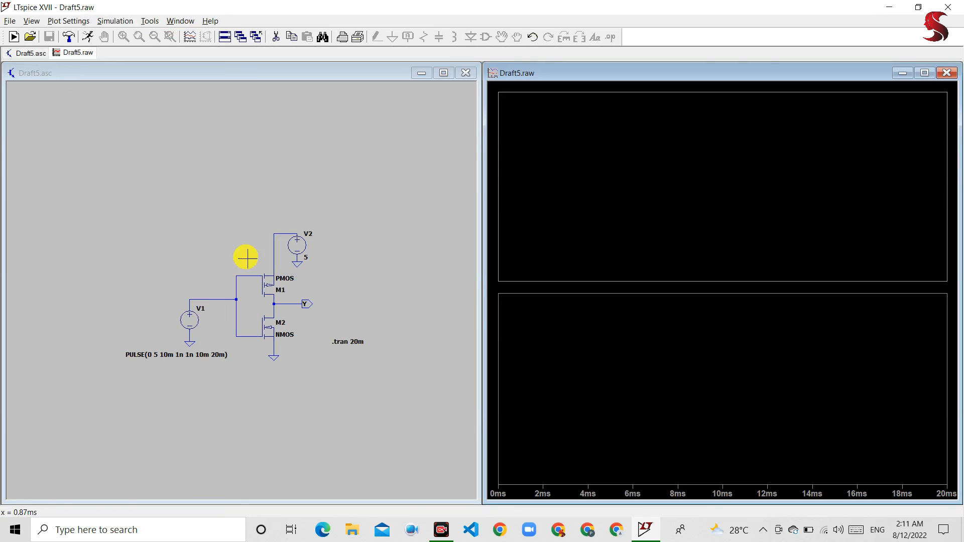
click(209, 300)
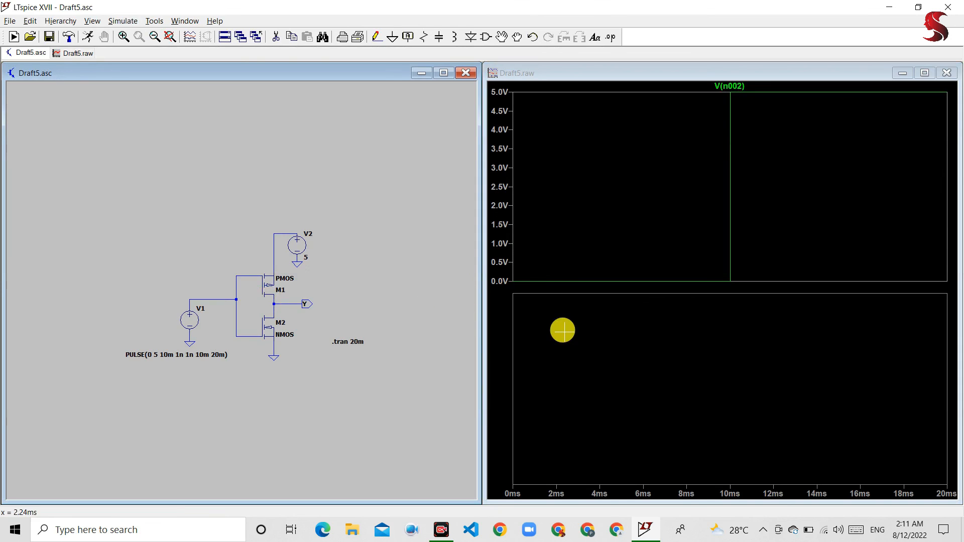
Plot the voltage of output net Y in the lower, empty plot pane.
click(652, 353)
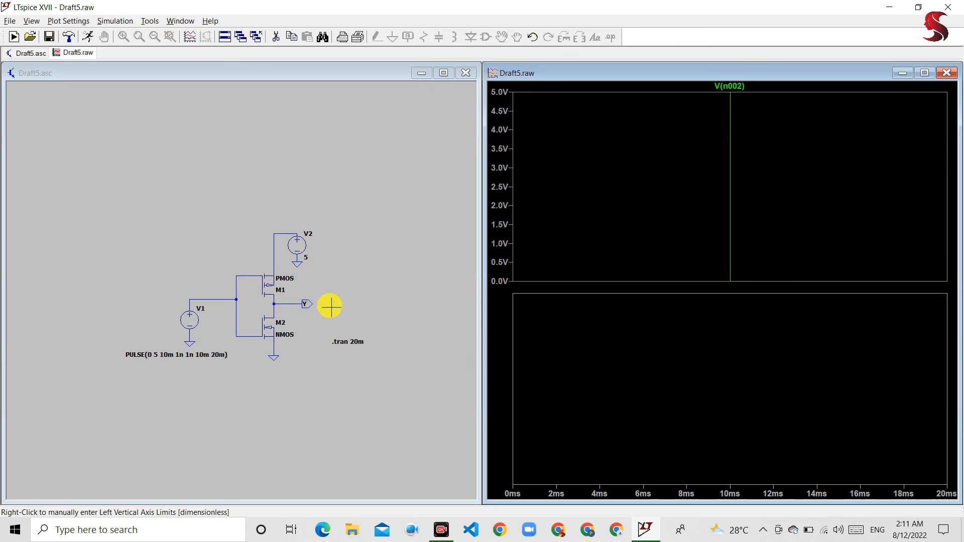
click(298, 304)
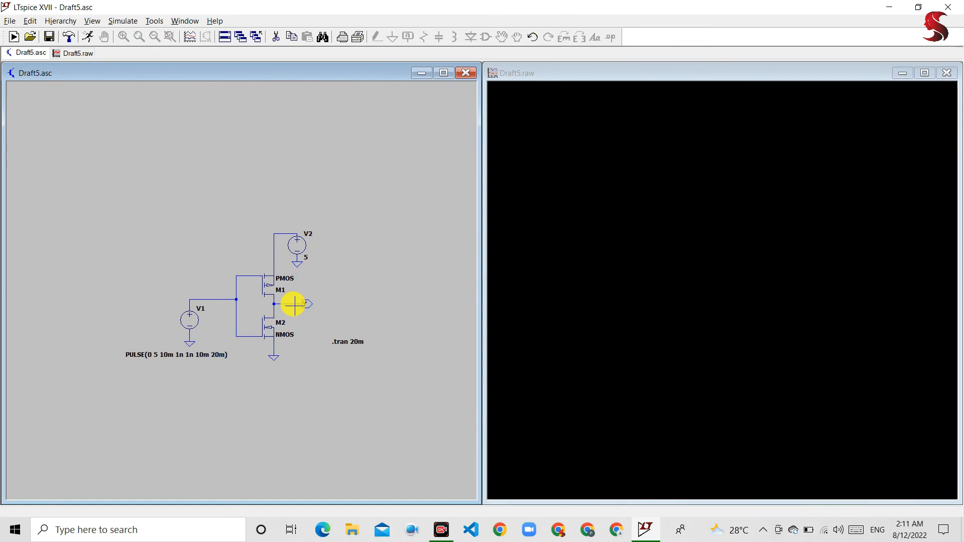
click(294, 304)
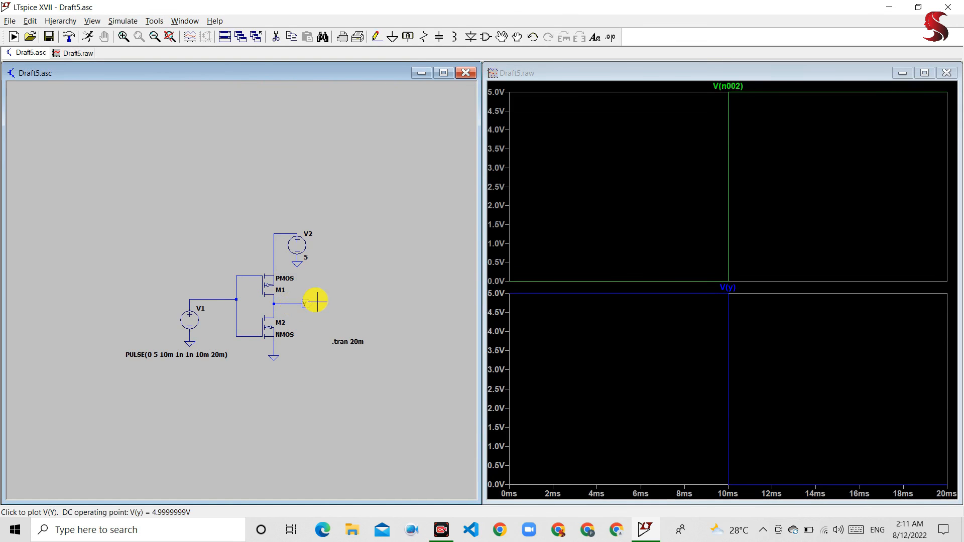